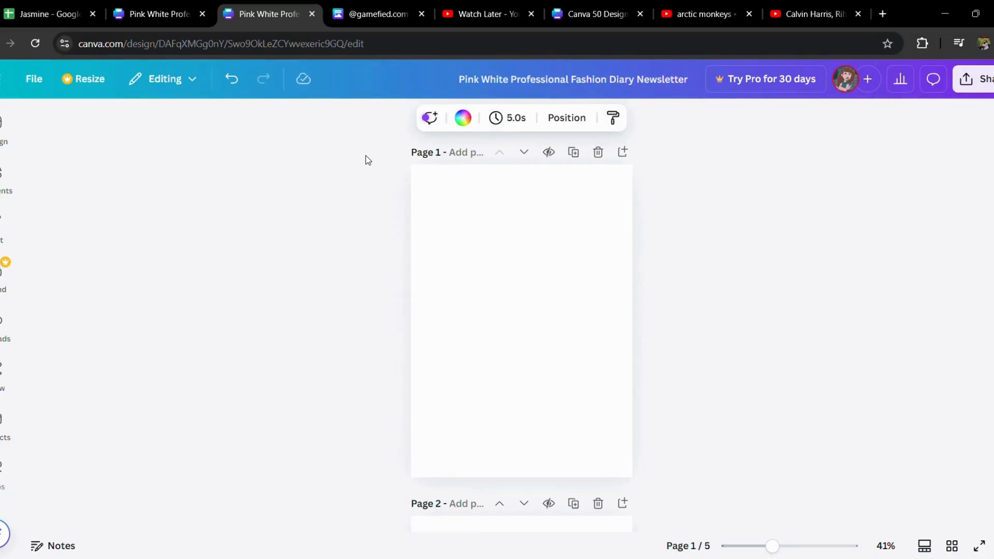
pyautogui.scroll(-3, 596, 330)
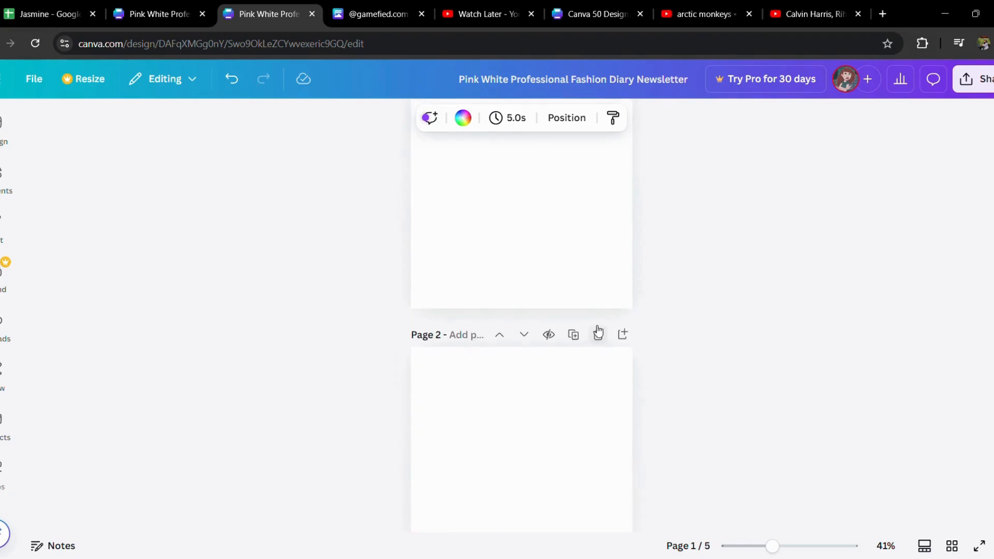
pyautogui.scroll(1, 576, 435)
pyautogui.scroll(2, 576, 436)
pyautogui.scroll(-6, 576, 436)
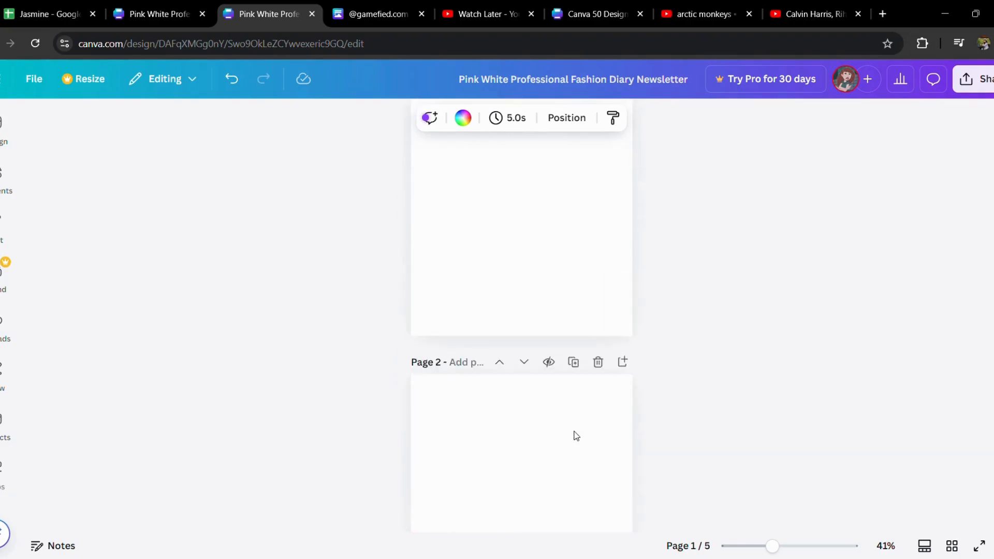
pyautogui.scroll(6, 576, 436)
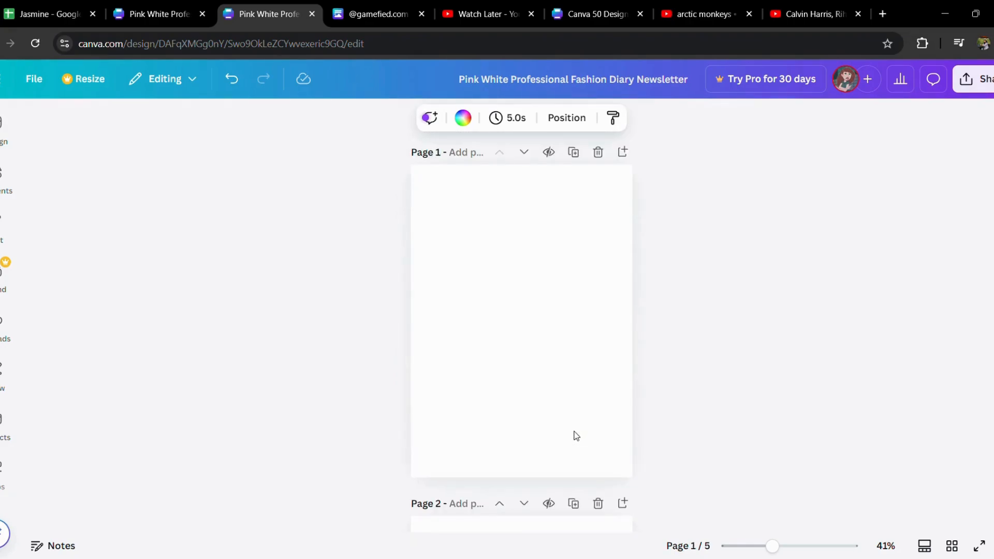
# Step: Add a text box containing the number 1 to page 1
pyautogui.click(498, 384)
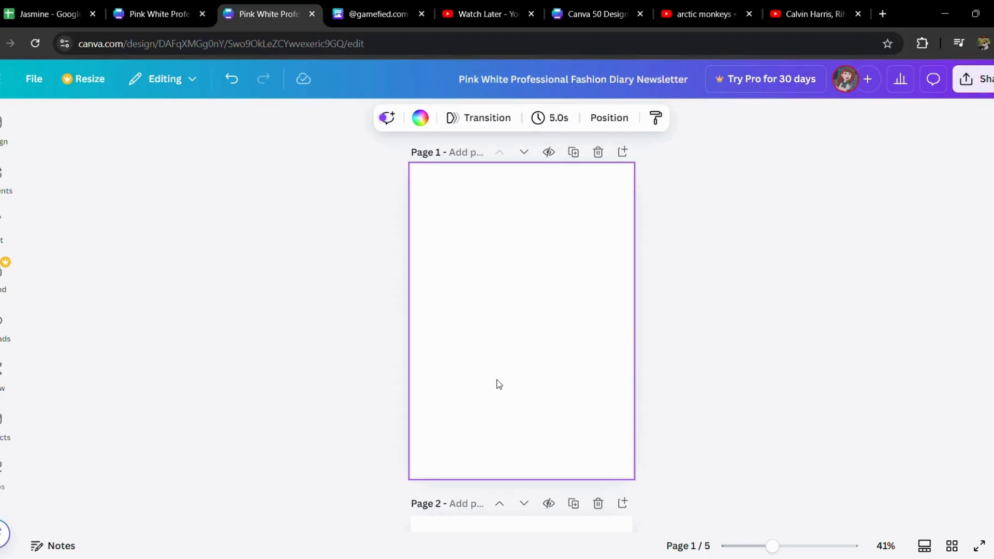
pyautogui.press('t')
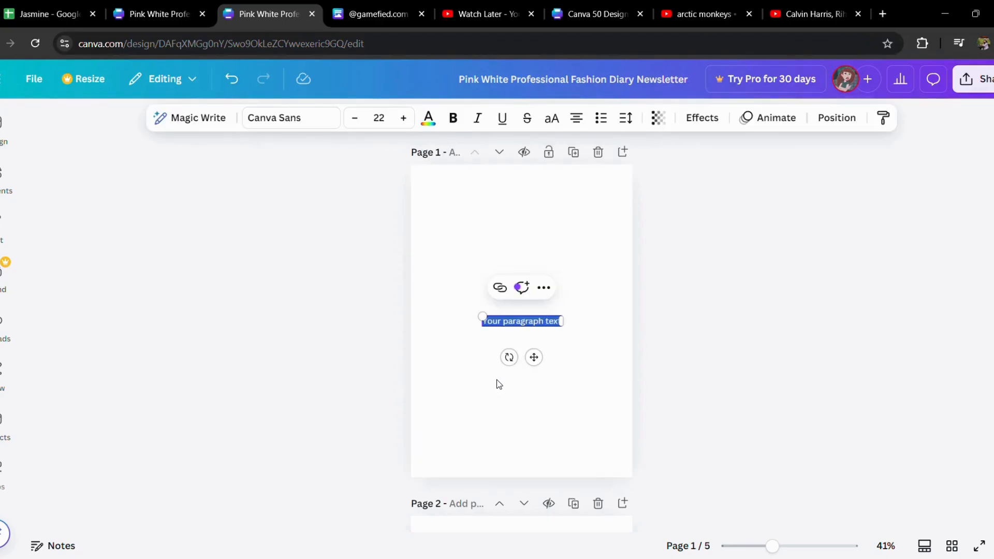
pyautogui.press('BackSpace')
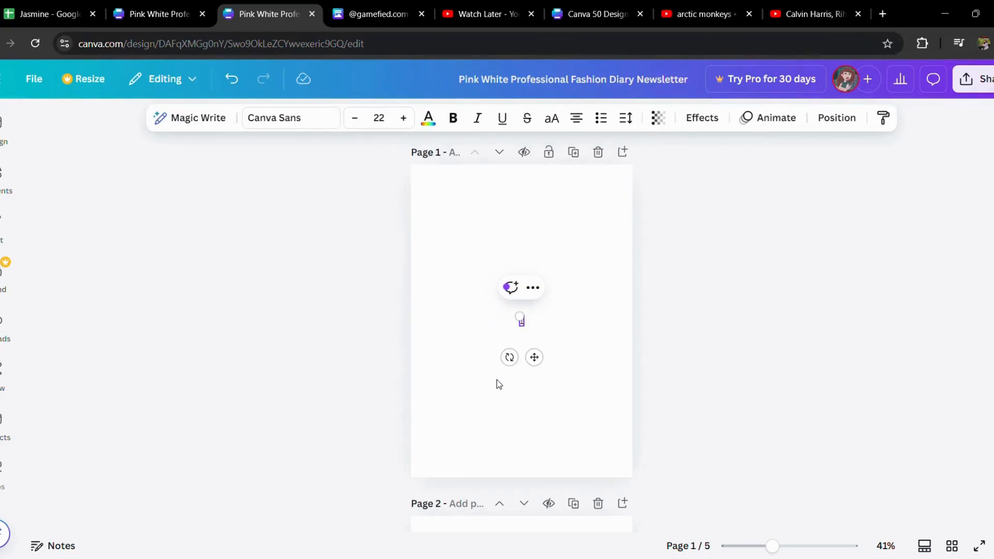
# Step: Set the font size of the number on page 1 to 29
pyautogui.click(413, 118)
pyautogui.click(413, 118)
pyautogui.click(413, 119)
pyautogui.click(413, 119)
pyautogui.click(413, 119)
pyautogui.click(413, 119)
pyautogui.click(413, 119)
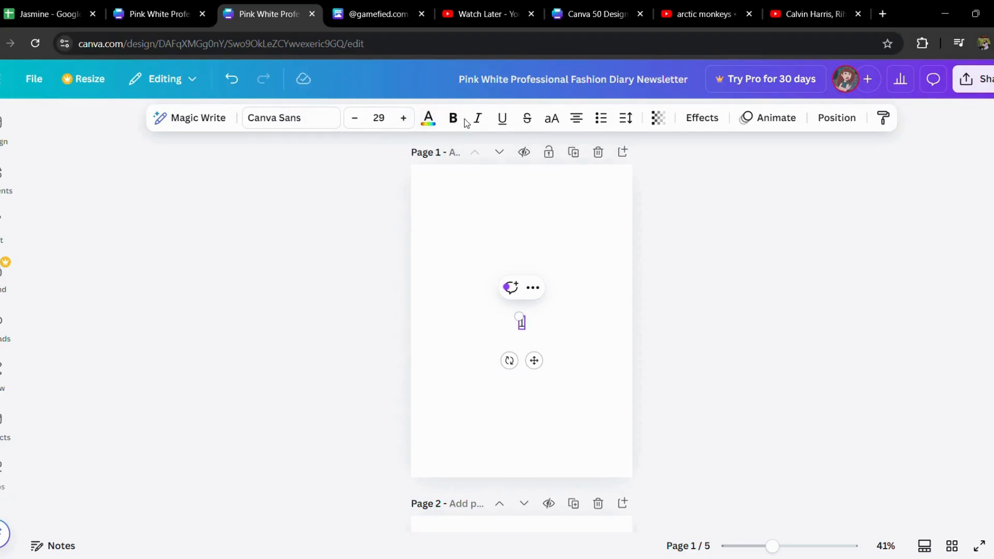
pyautogui.click(454, 120)
# Step: Change the number's font to ABeeZee after trying Helvetica World
pyautogui.click(312, 122)
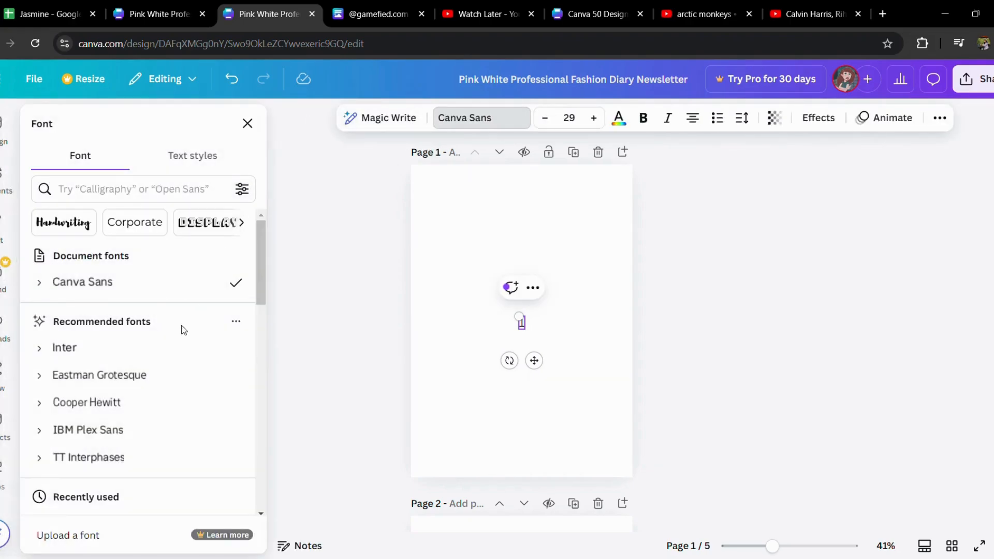
pyautogui.scroll(-3, 175, 422)
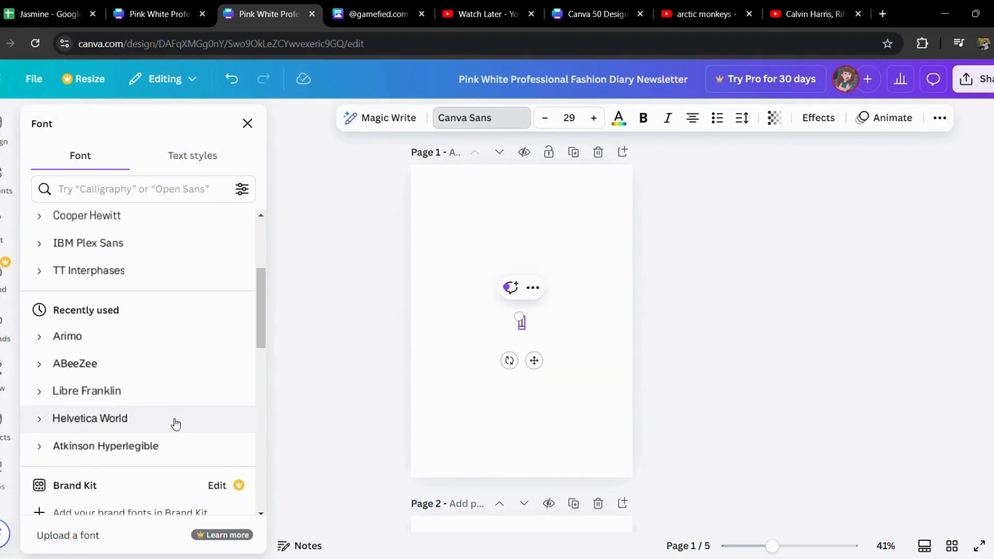
pyautogui.click(176, 422)
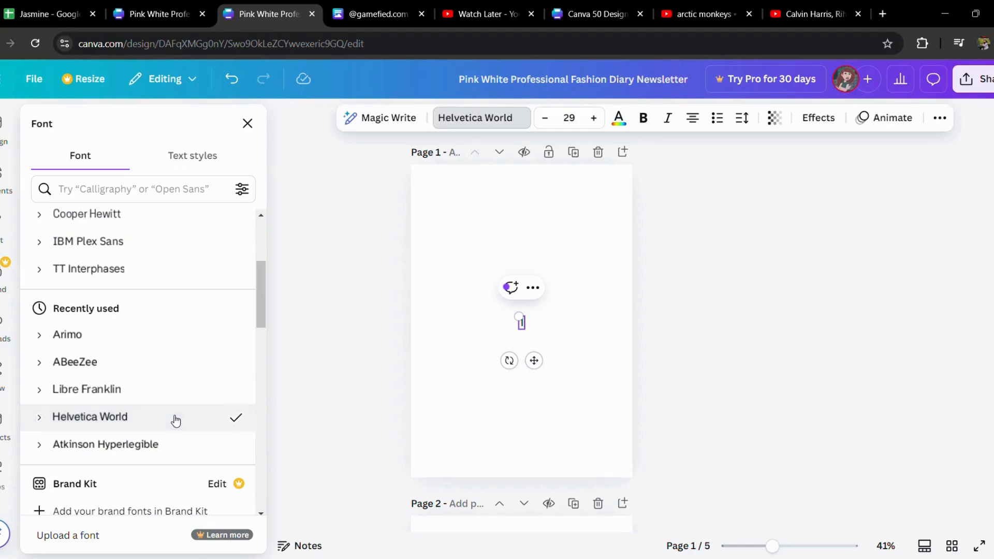
pyautogui.click(143, 361)
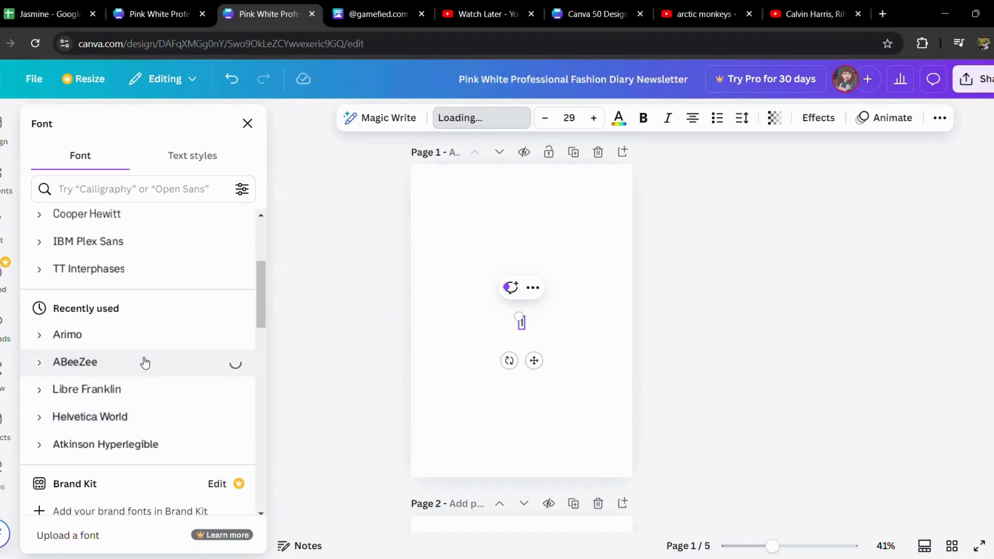
pyautogui.click(438, 349)
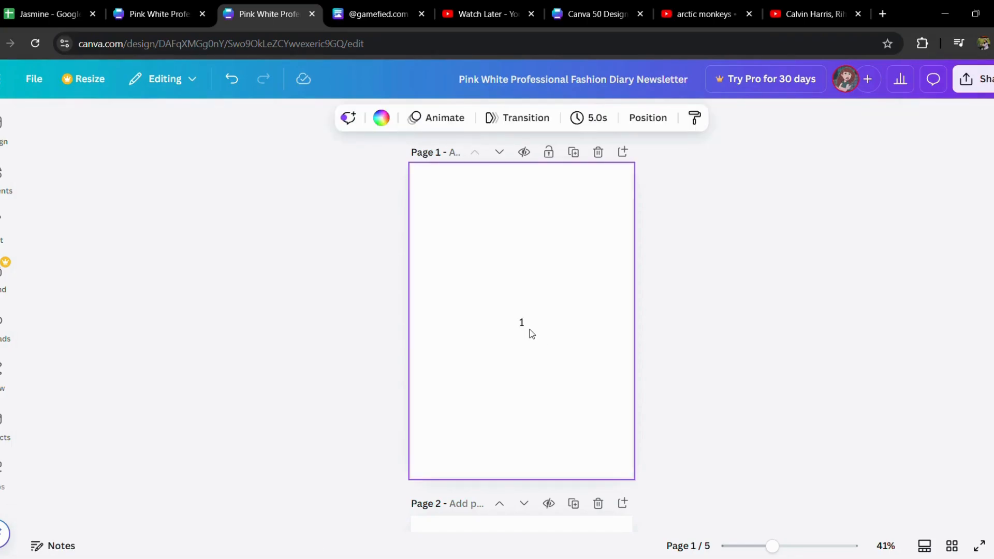
# Step: Move the number to the lower-left area of page 1 and place a duplicate level with it at the right margin
pyautogui.moveTo(523, 326); pyautogui.dragTo(448, 436)
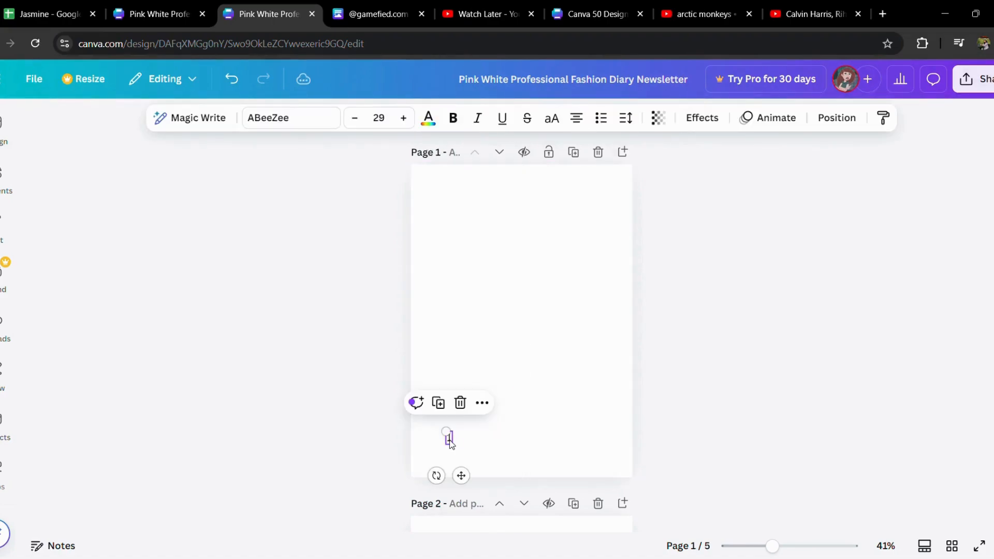
pyautogui.click(438, 403)
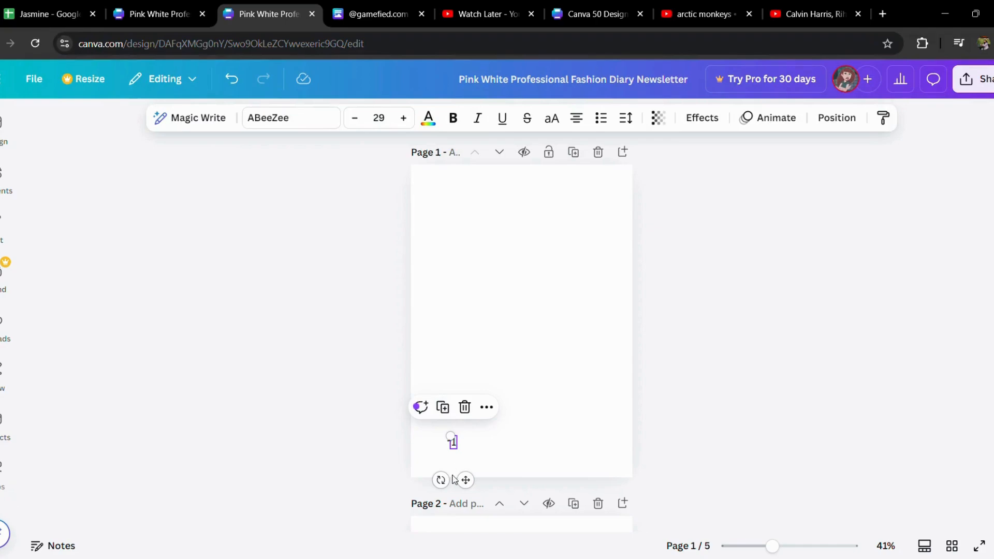
pyautogui.moveTo(466, 480); pyautogui.dragTo(627, 480)
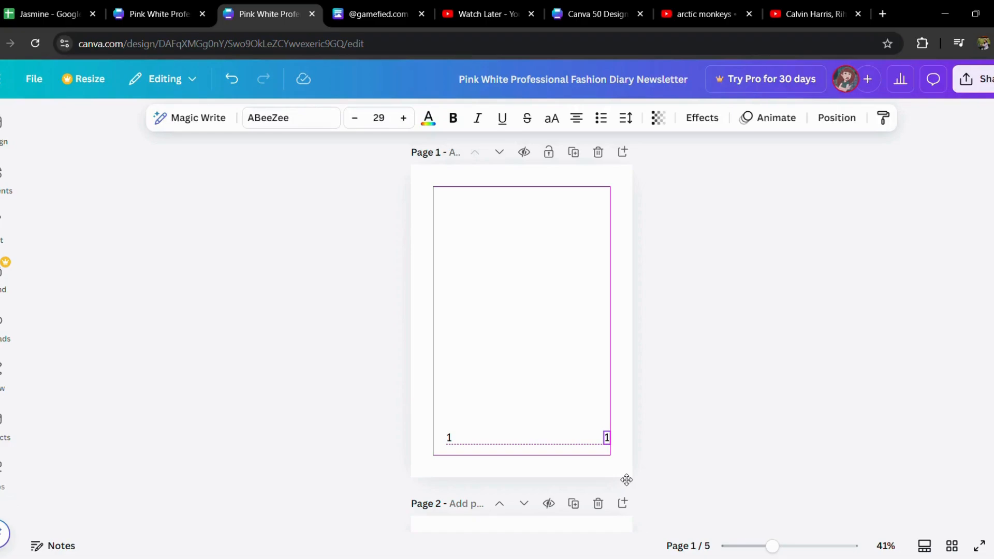
pyautogui.moveTo(626, 480); pyautogui.dragTo(626, 480)
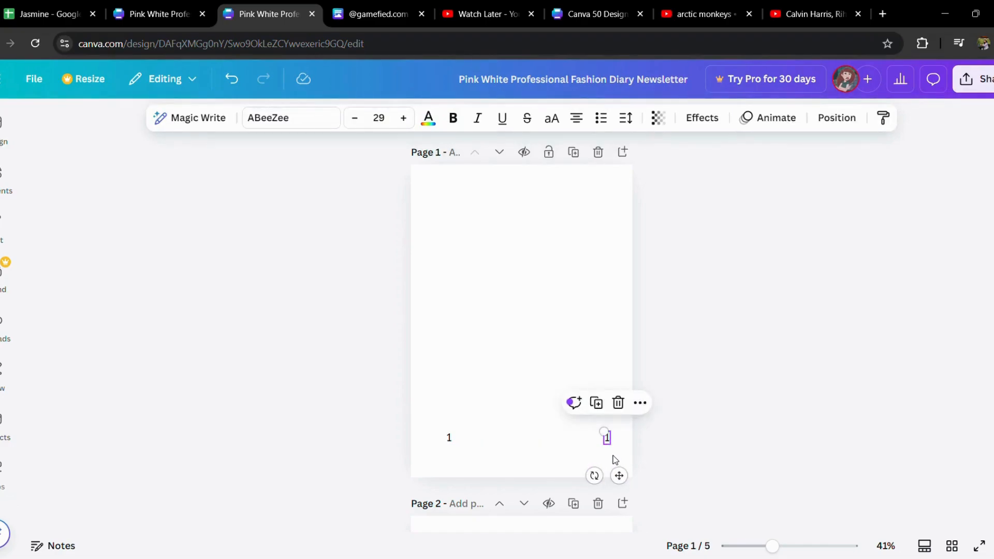
pyautogui.click(561, 314)
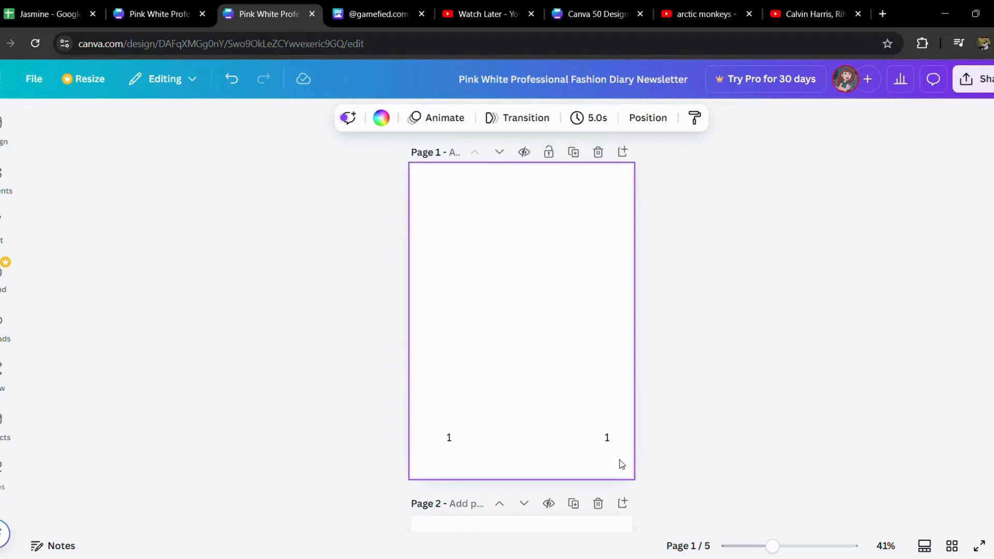
# Step: Group the two numbers and centre the group horizontally near the bottom margin of page 1
pyautogui.moveTo(617, 447); pyautogui.dragTo(436, 437)
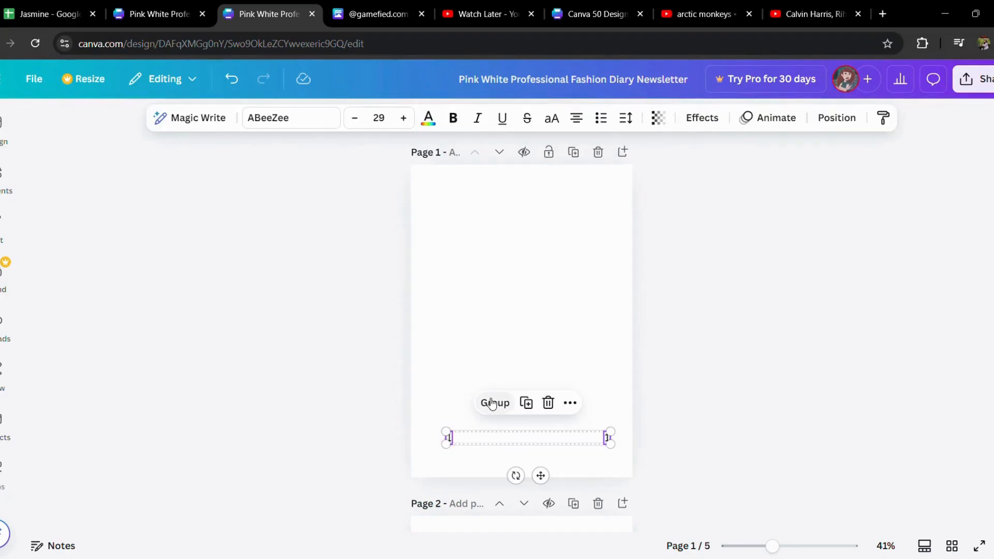
pyautogui.click(499, 406)
pyautogui.moveTo(550, 477); pyautogui.dragTo(544, 501)
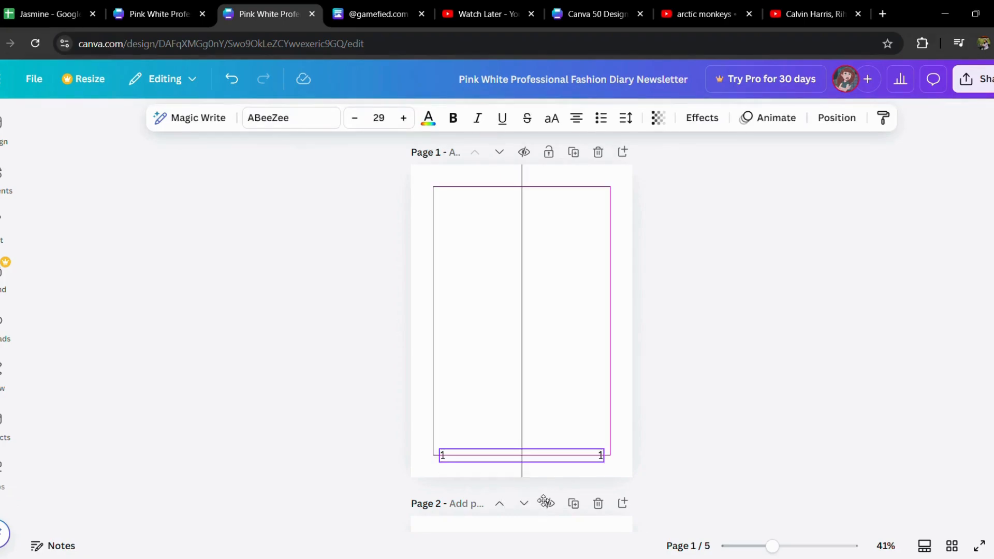
pyautogui.click(555, 359)
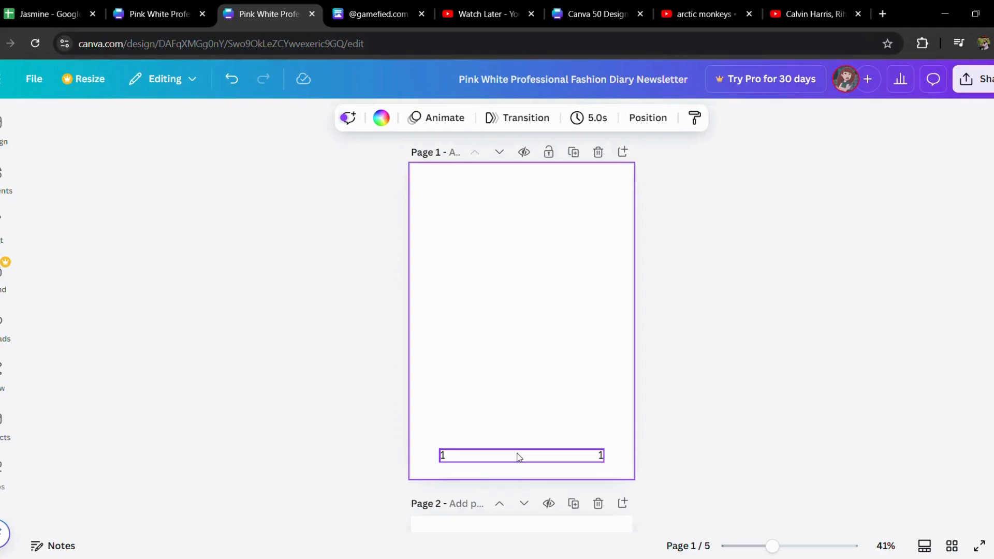
# Step: Ungroup the two page numbers at the bottom of page 1
pyautogui.click(571, 456)
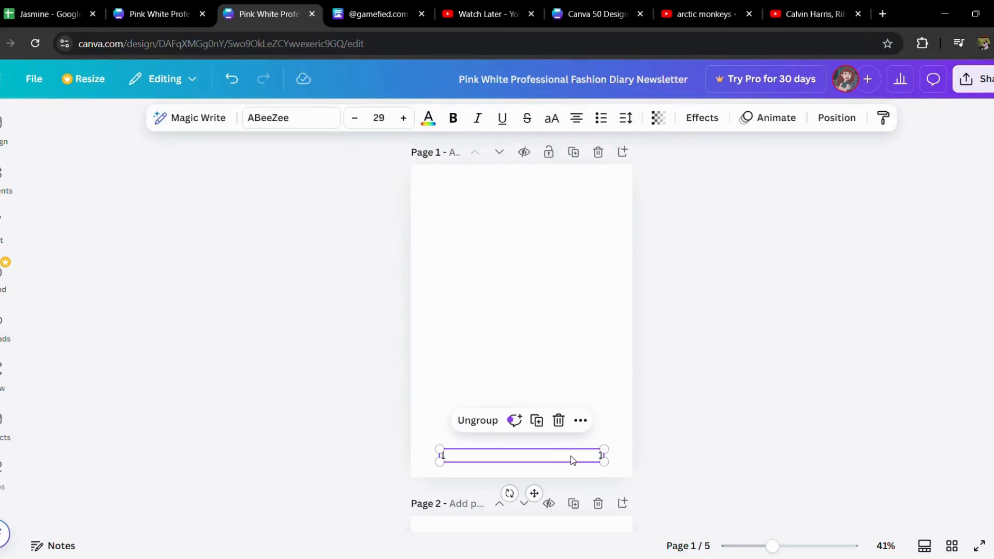
pyautogui.click(478, 422)
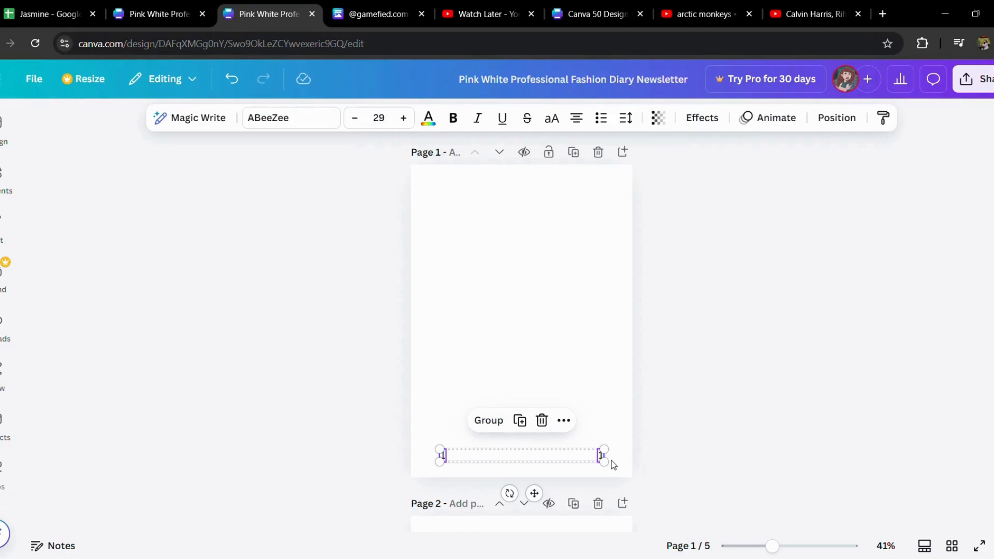
pyautogui.click(589, 392)
# Step: Copy both numbers from the bottom of page 1 and paste them onto page 2
pyautogui.moveTo(612, 468); pyautogui.dragTo(423, 450)
pyautogui.scroll(-8, 548, 479)
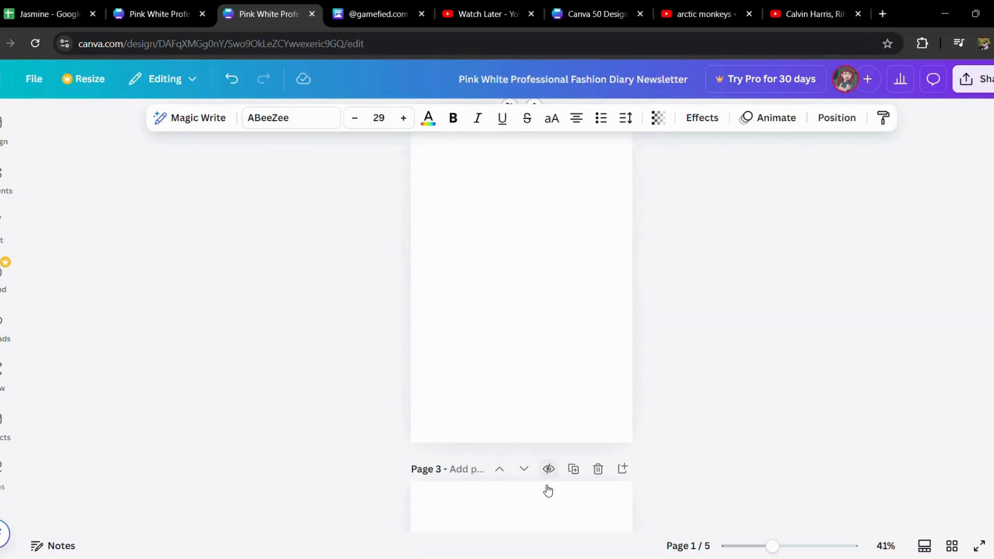
pyautogui.click(482, 386)
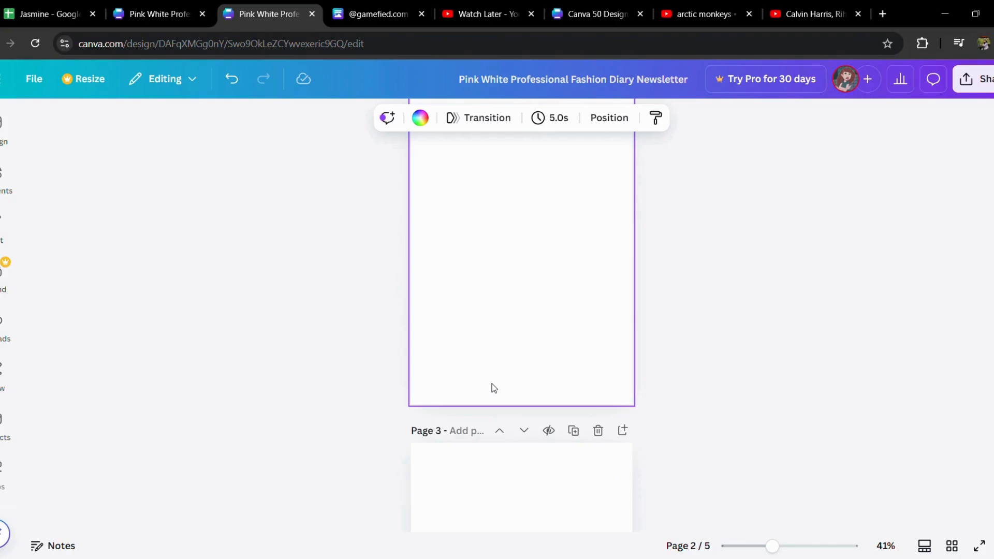
pyautogui.click(494, 388)
pyautogui.scroll(-2, 614, 273)
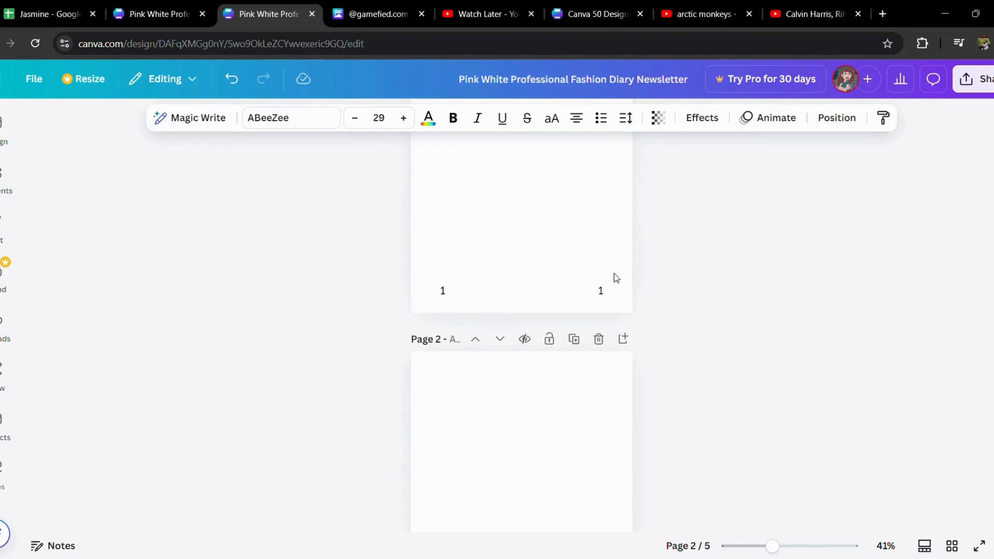
# Step: Compare the placement of the number pairs at the bottom of pages 1 and 2
pyautogui.scroll(2, 614, 273)
pyautogui.scroll(-5, 614, 274)
pyautogui.scroll(3, 614, 273)
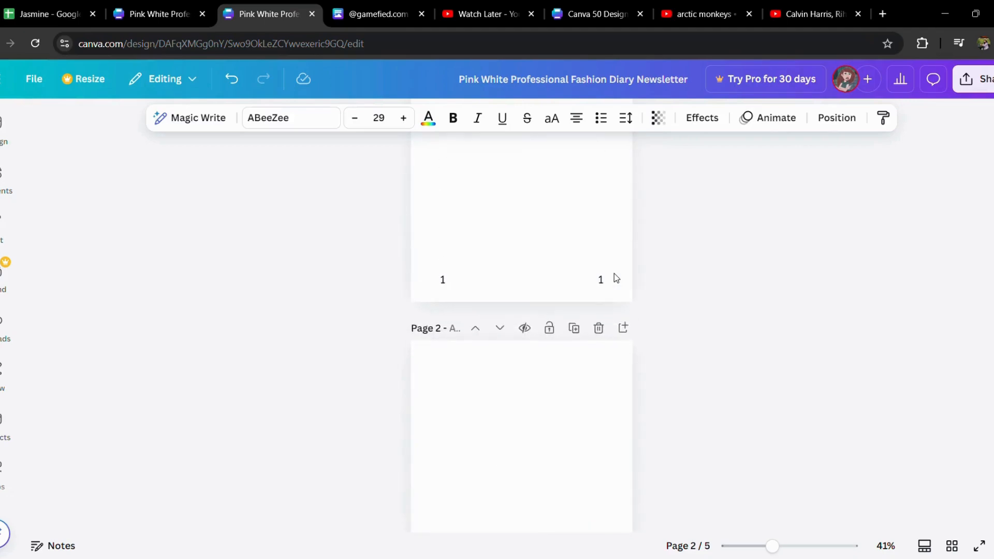
pyautogui.scroll(2, 614, 273)
pyautogui.scroll(-7, 614, 274)
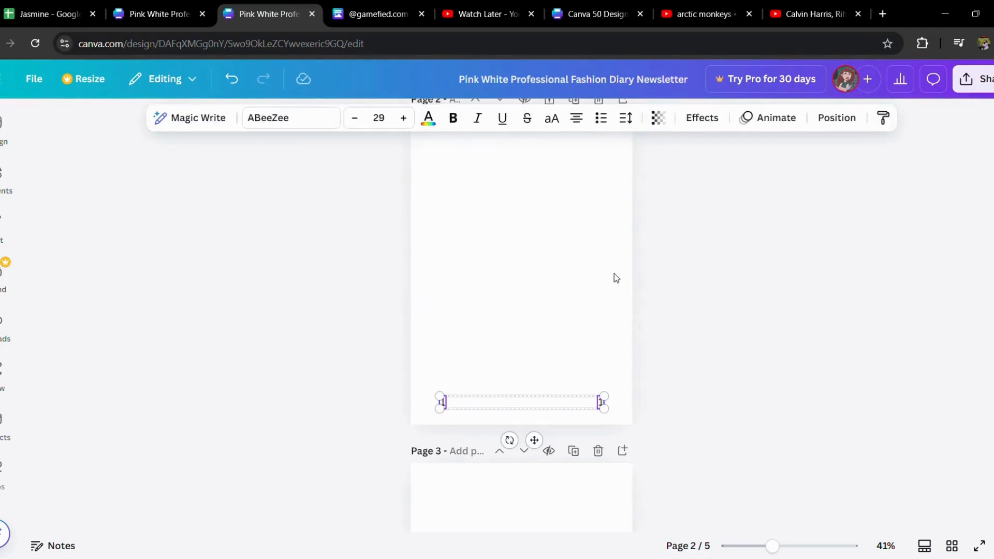
pyautogui.scroll(3, 614, 278)
pyautogui.scroll(-3, 613, 278)
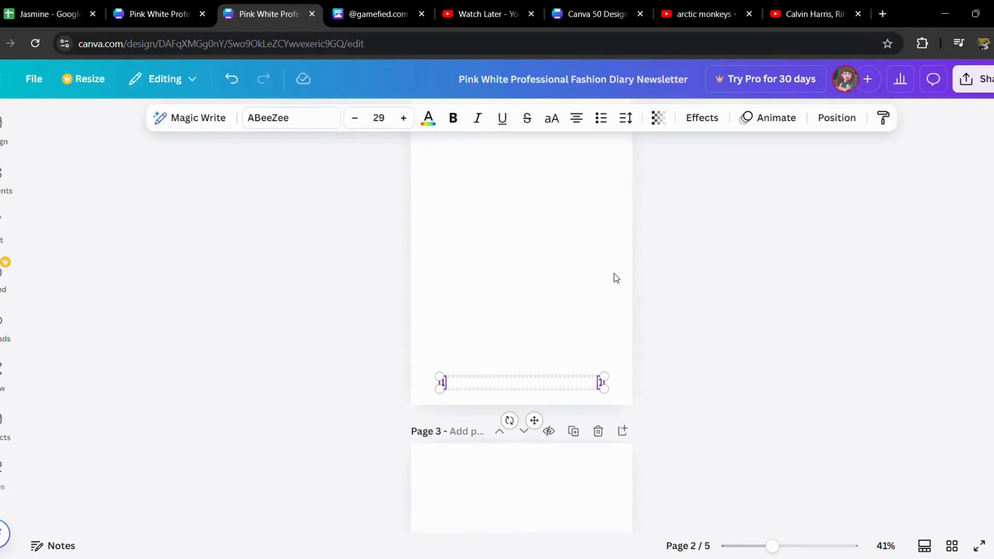
pyautogui.scroll(1, 614, 273)
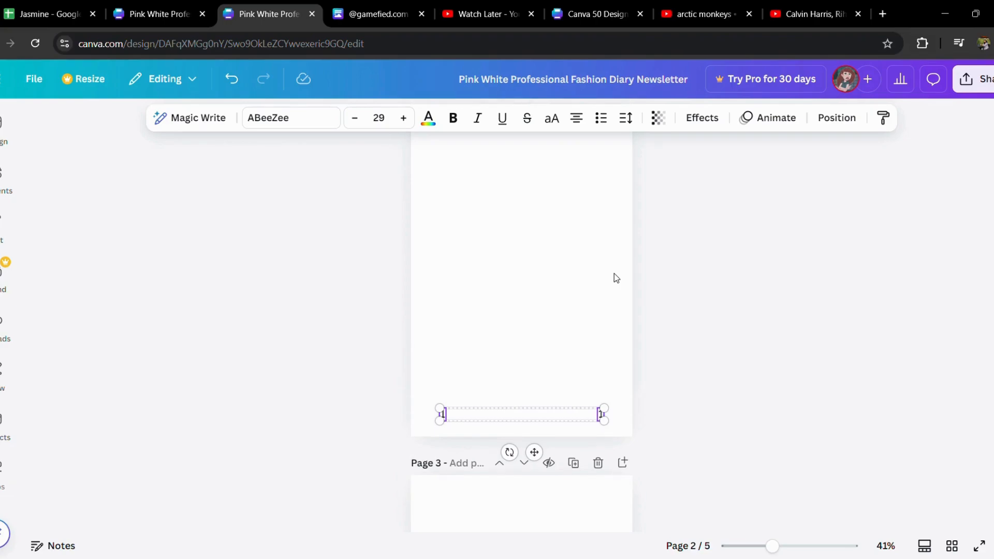
pyautogui.scroll(3, 613, 274)
pyautogui.scroll(-4, 614, 273)
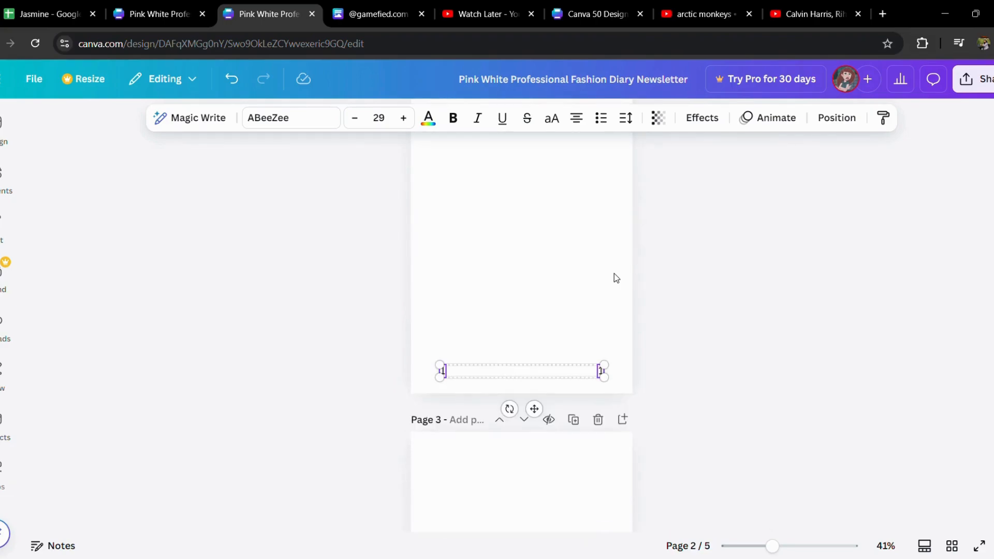
pyautogui.scroll(4, 614, 273)
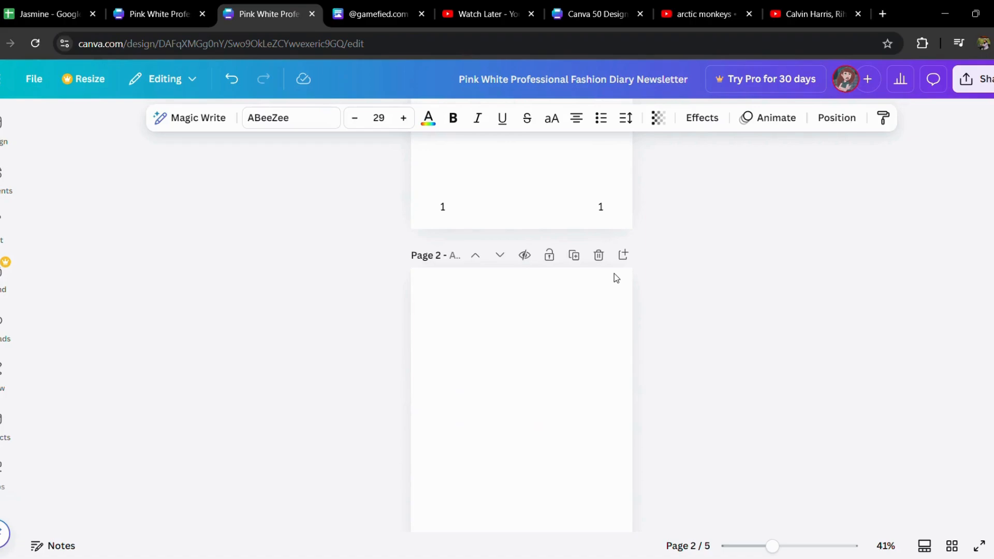
pyautogui.scroll(-5, 613, 274)
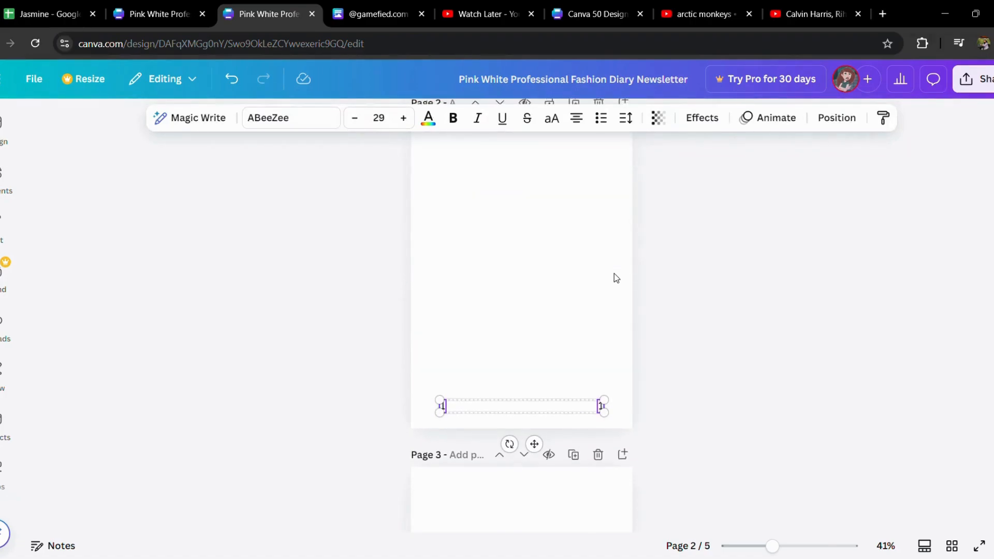
pyautogui.scroll(2, 614, 273)
pyautogui.scroll(-1, 614, 273)
pyautogui.scroll(-4, 616, 278)
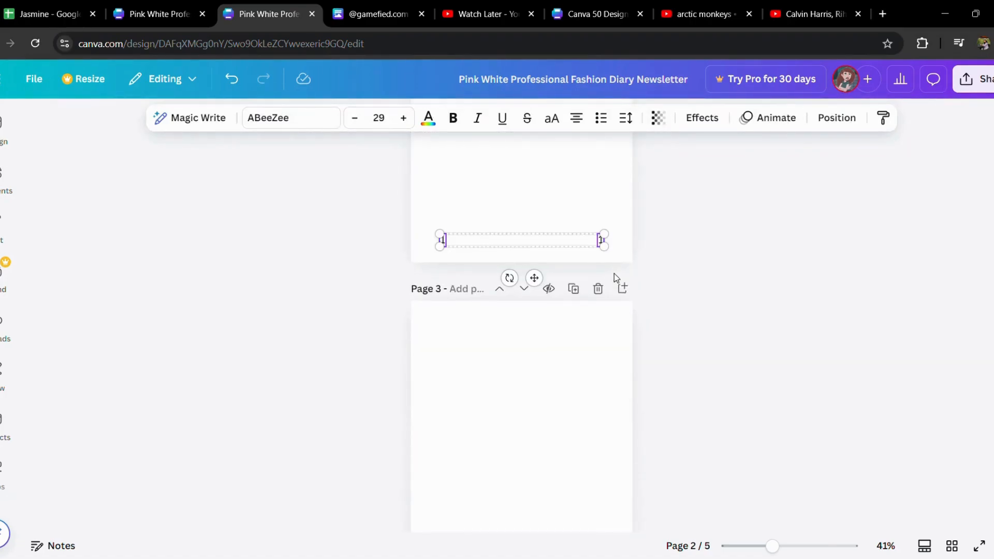
pyautogui.scroll(-1, 614, 277)
pyautogui.scroll(6, 614, 277)
pyautogui.scroll(-4, 614, 277)
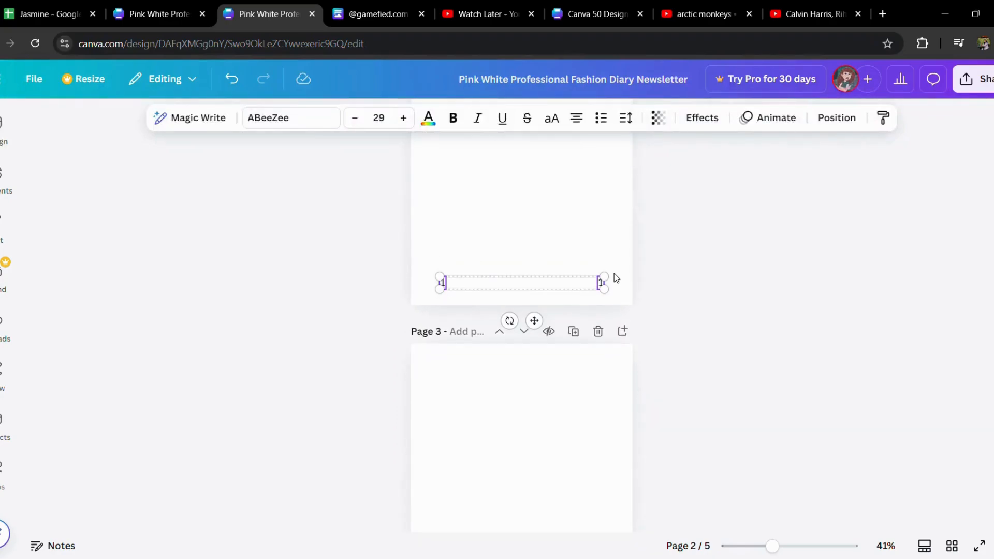
pyautogui.scroll(-5, 616, 278)
pyautogui.scroll(3, 616, 278)
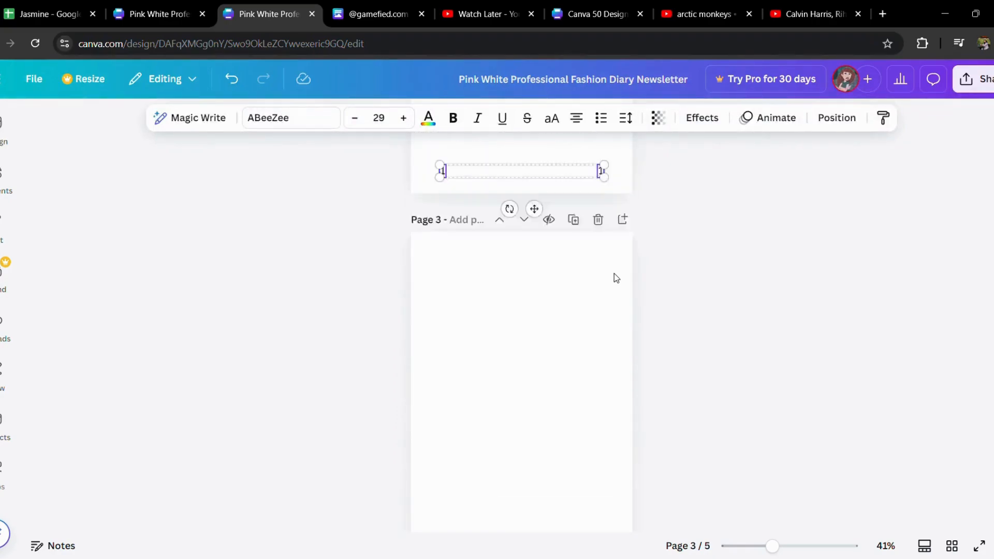
# Step: Duplicate the blank page 3, and duplicate page 2 with its pair of page numbers
pyautogui.scroll(2, 614, 273)
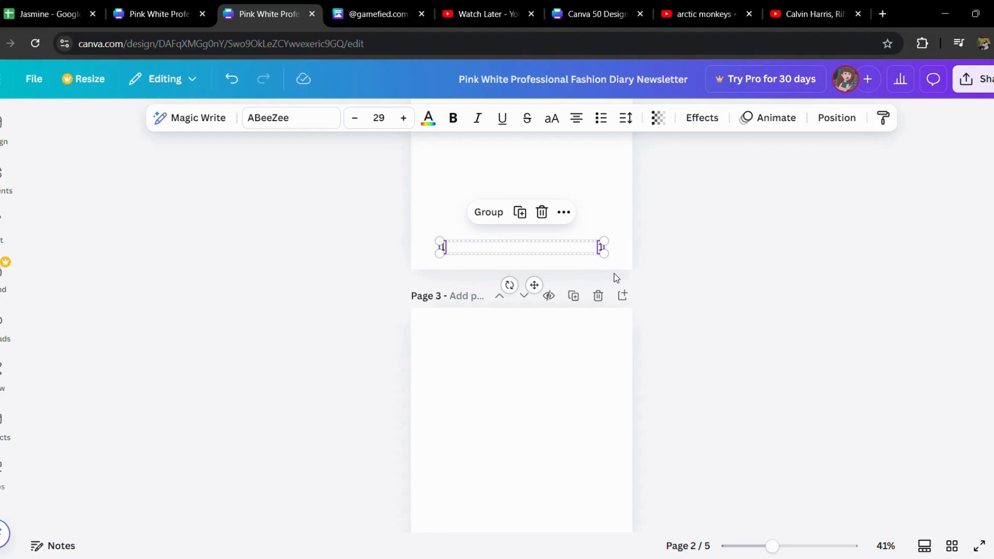
pyautogui.scroll(3, 614, 273)
pyautogui.scroll(-5, 614, 274)
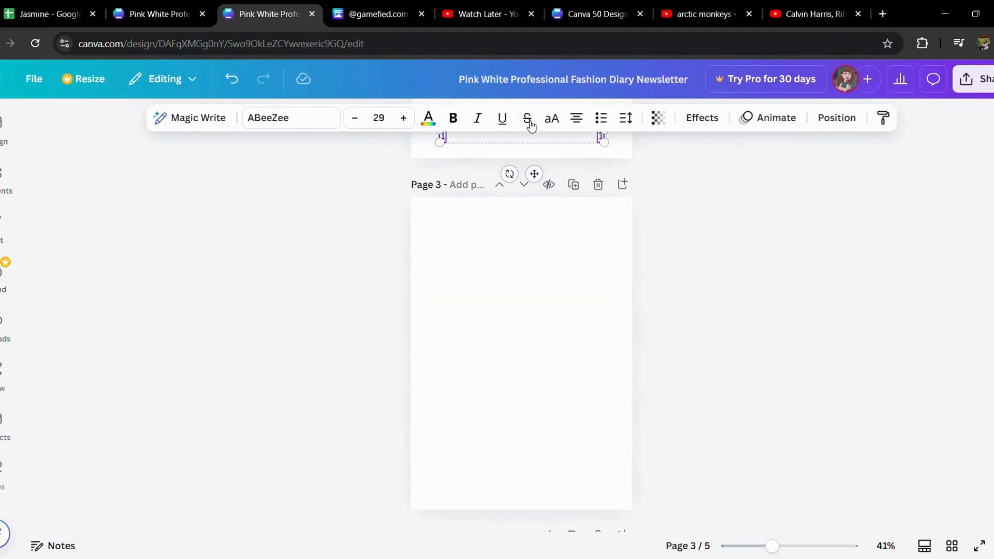
pyautogui.click(575, 186)
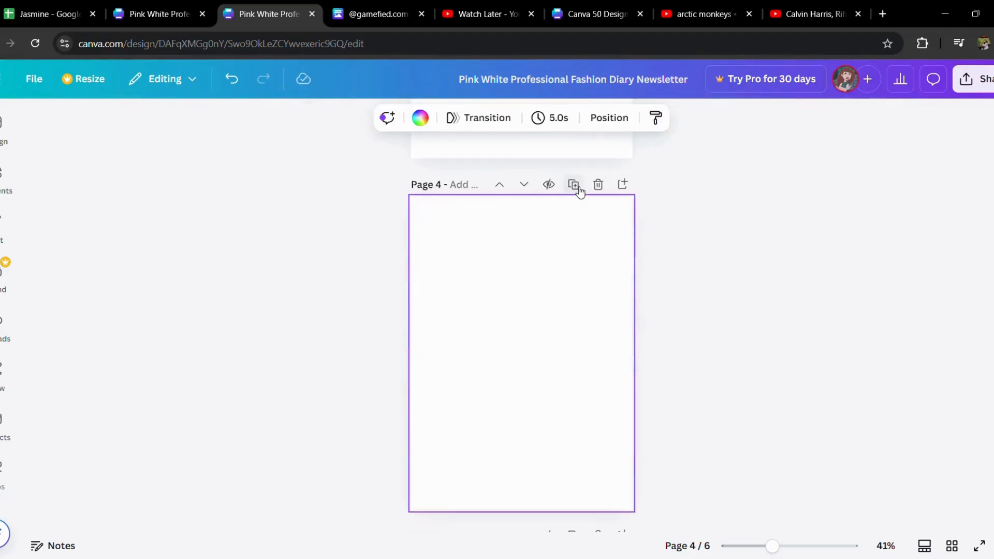
pyautogui.scroll(15, 578, 192)
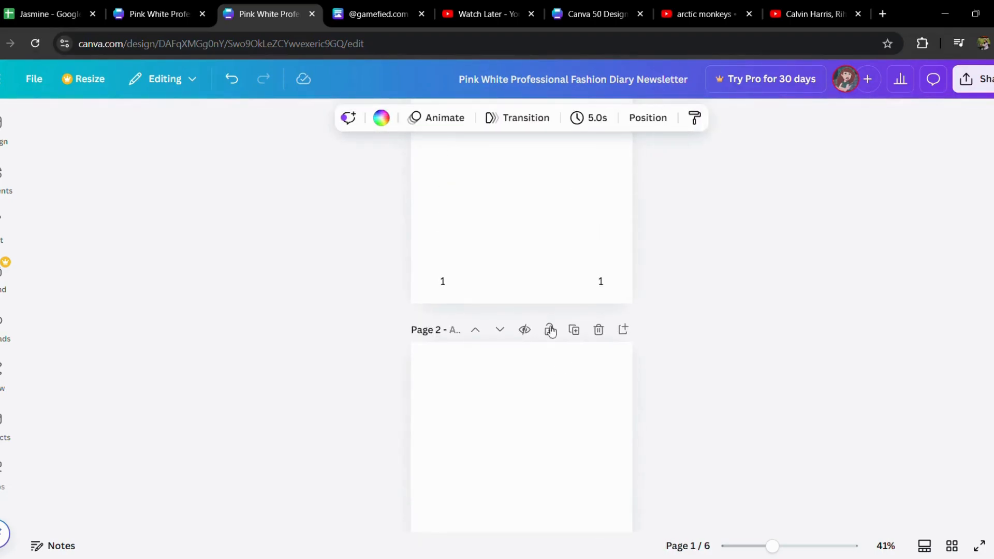
pyautogui.click(574, 330)
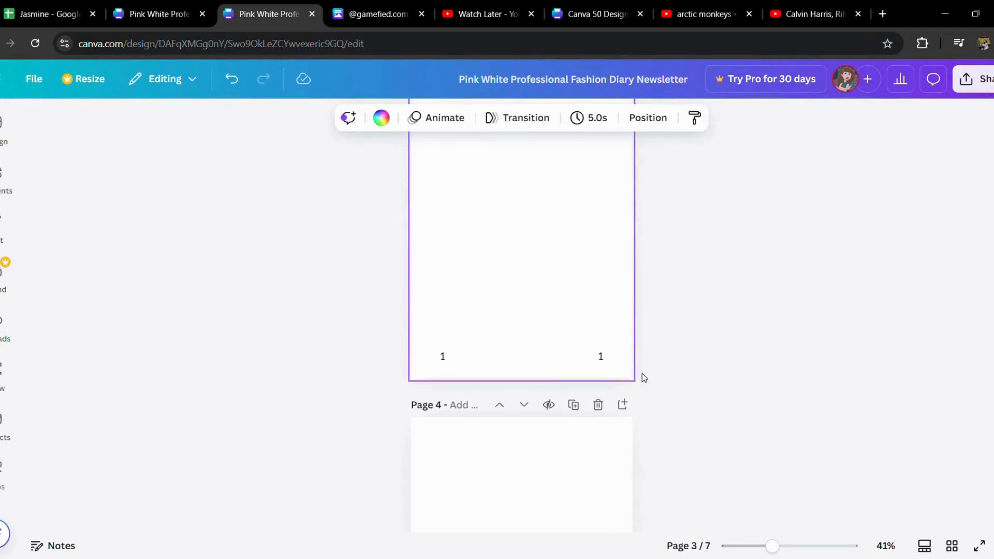
# Step: Change both numbers at the bottom of page 2 to 2
pyautogui.click(600, 356)
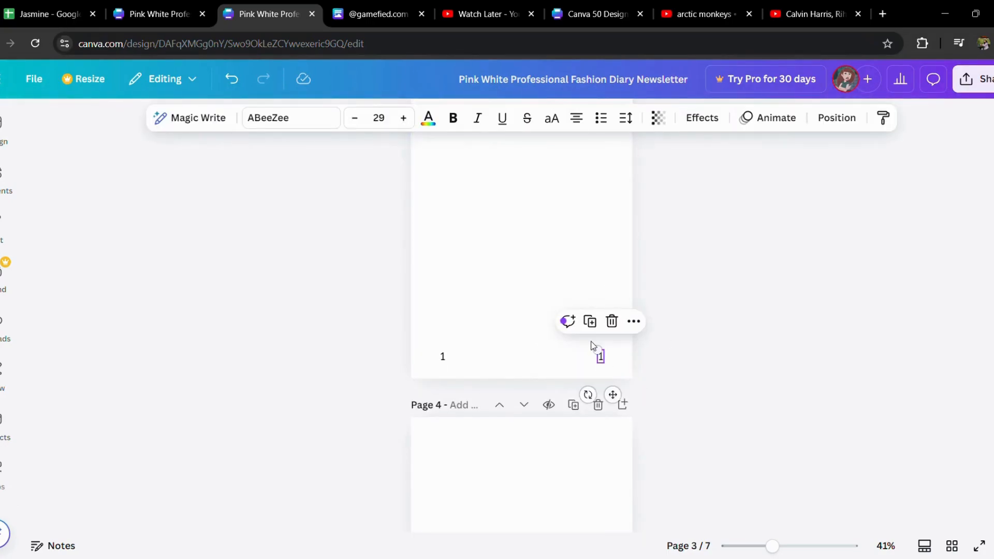
pyautogui.scroll(15, 595, 350)
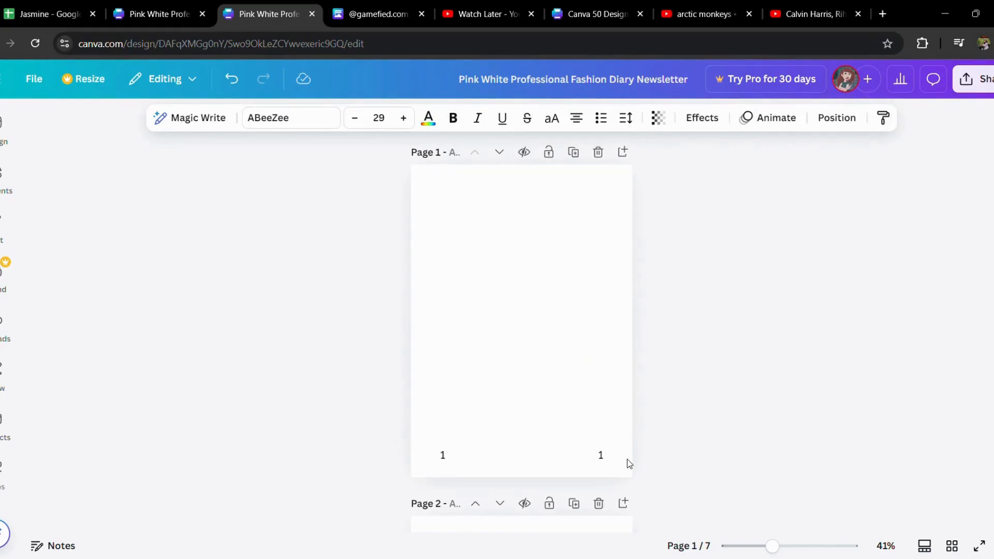
pyautogui.scroll(-9, 625, 461)
pyautogui.click(602, 360)
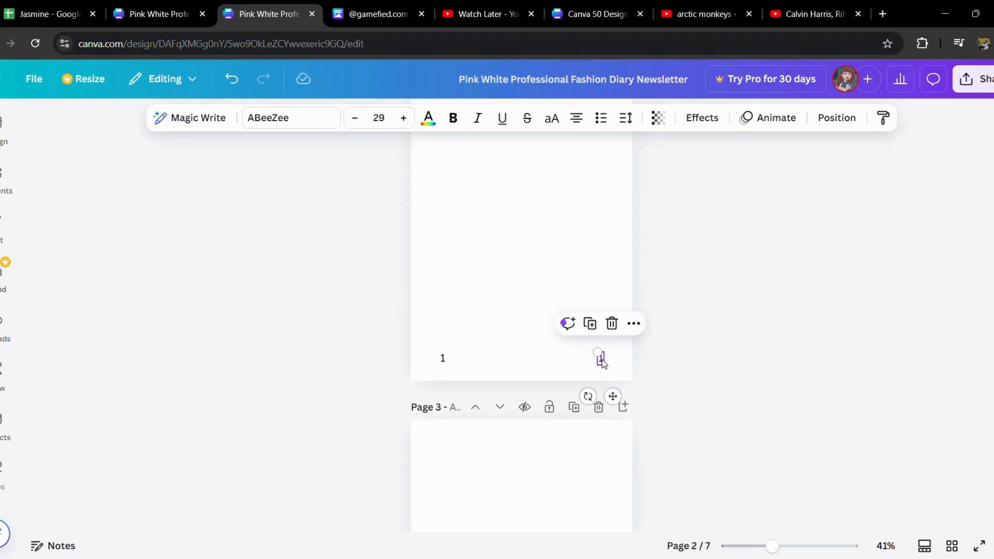
pyautogui.click(605, 362)
pyautogui.press('BackSpace')
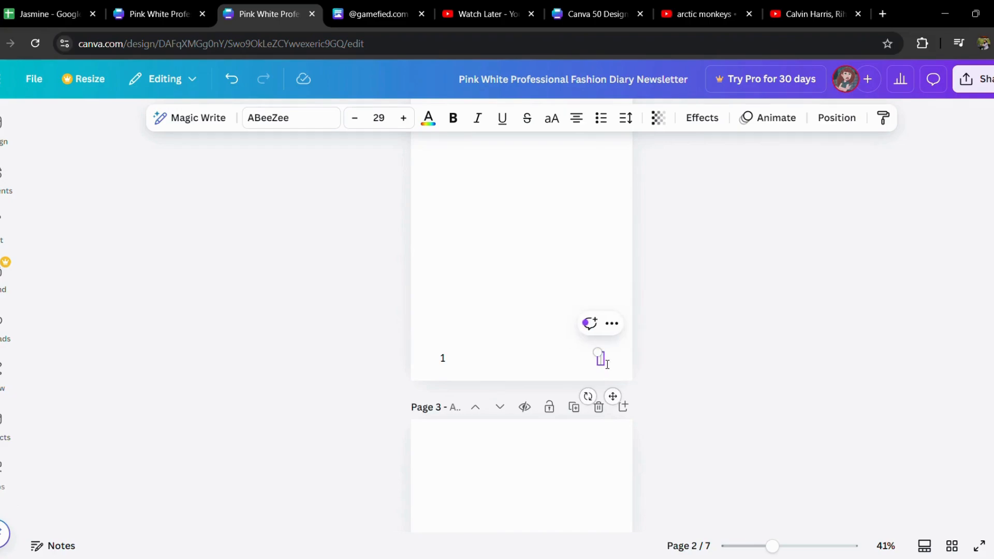
pyautogui.click(444, 359)
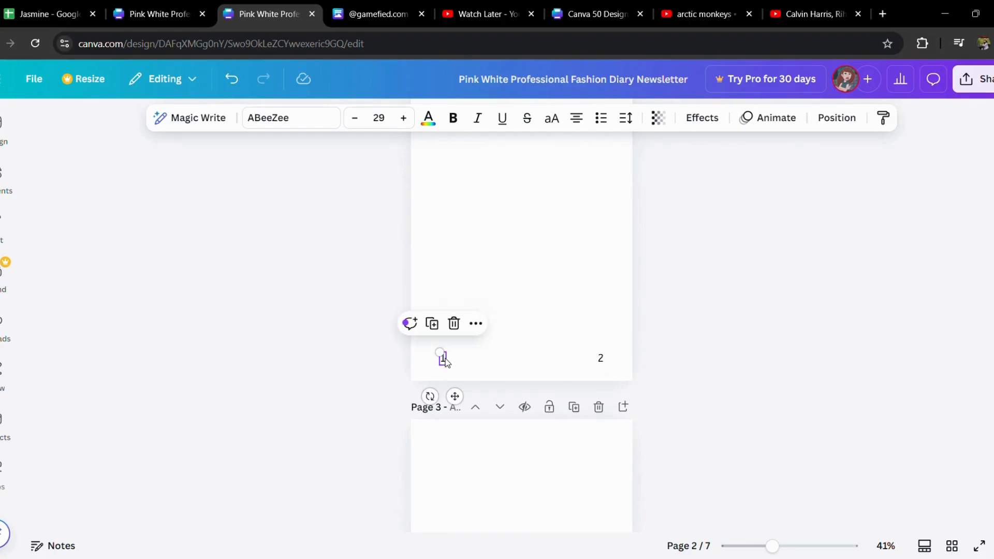
pyautogui.click(449, 361)
pyautogui.write('2')
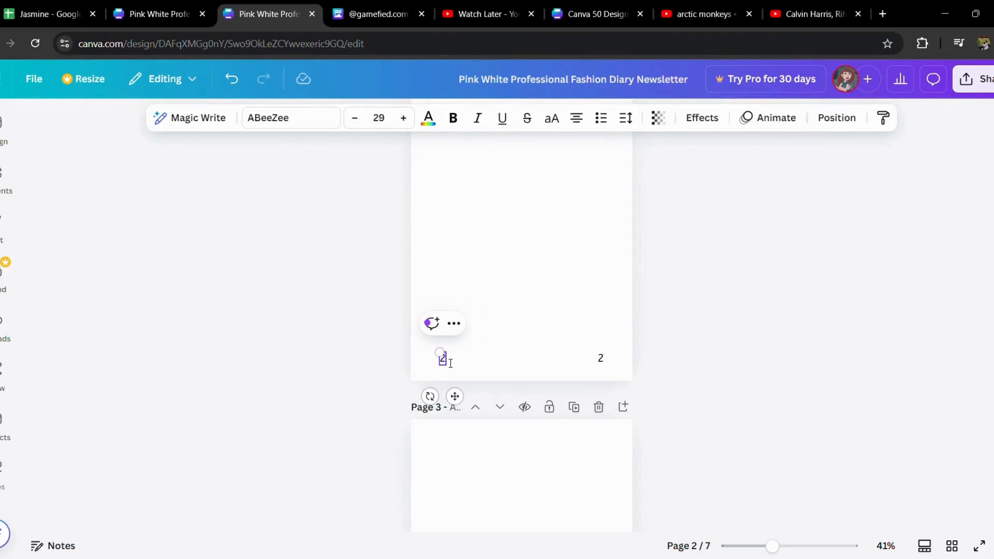
pyautogui.click(593, 373)
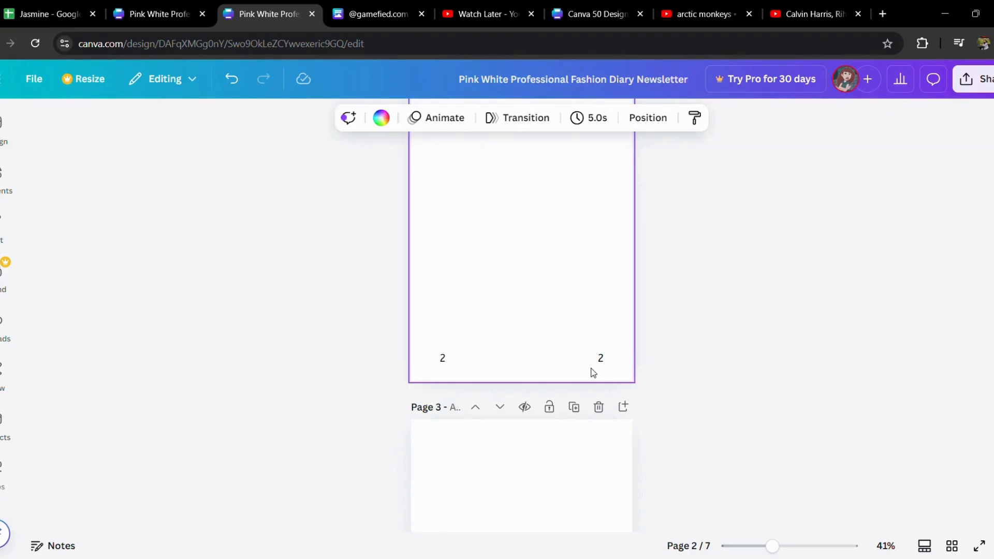
# Step: Compare the bottom-corner page numbers on page 1 with those on page 2
pyautogui.rightClick(588, 287)
pyautogui.click(538, 237)
pyautogui.scroll(8, 537, 236)
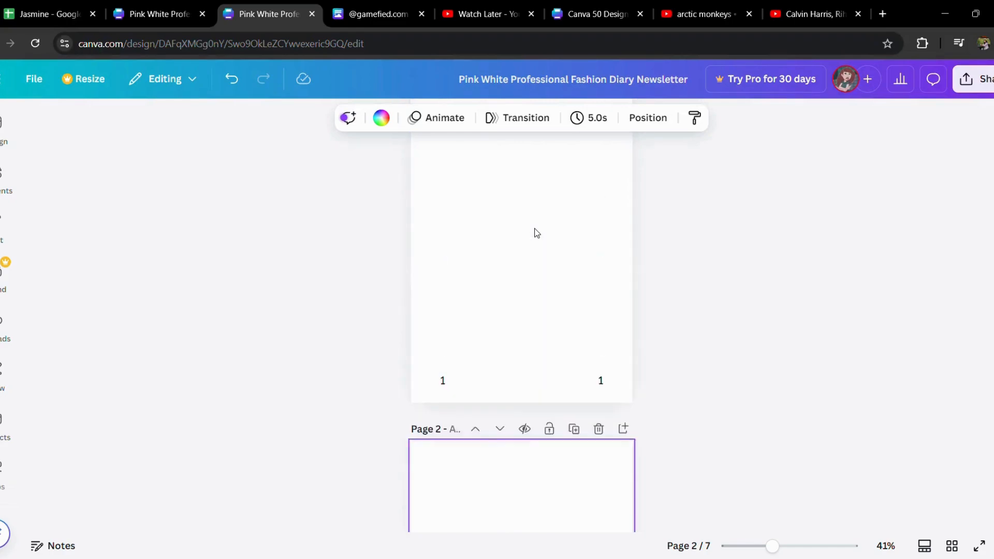
pyautogui.scroll(-3, 536, 233)
pyautogui.scroll(-2, 536, 233)
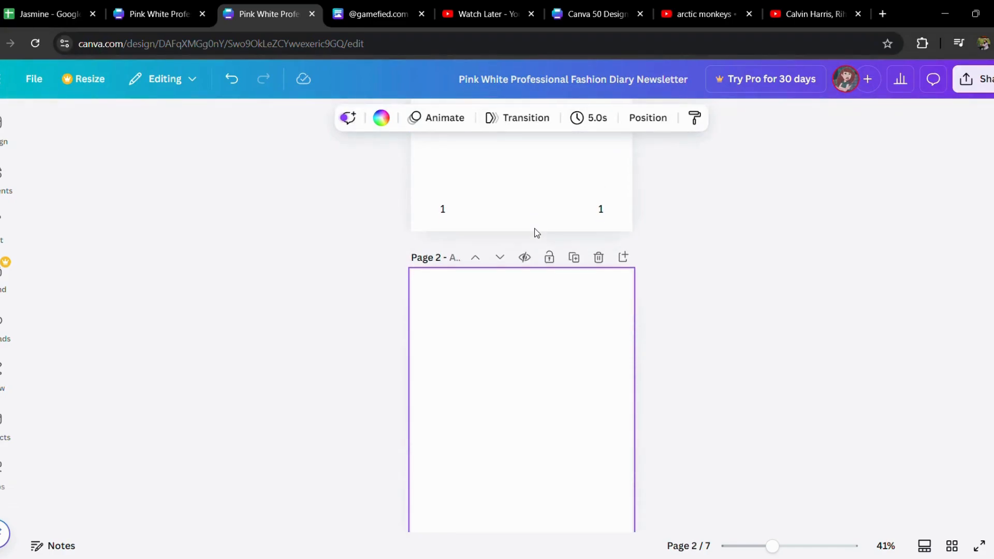
pyautogui.scroll(-9, 537, 233)
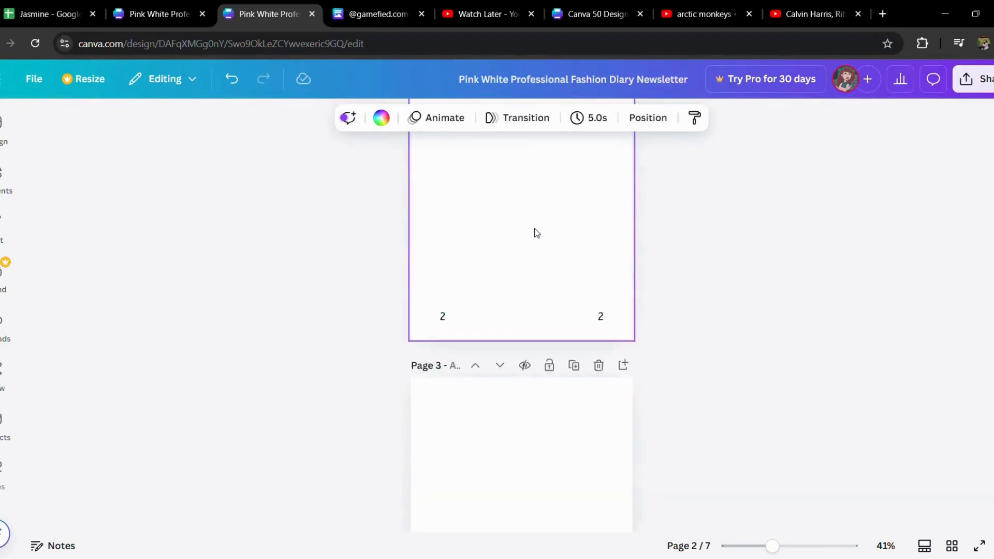
pyautogui.scroll(3, 536, 233)
pyautogui.scroll(8, 537, 233)
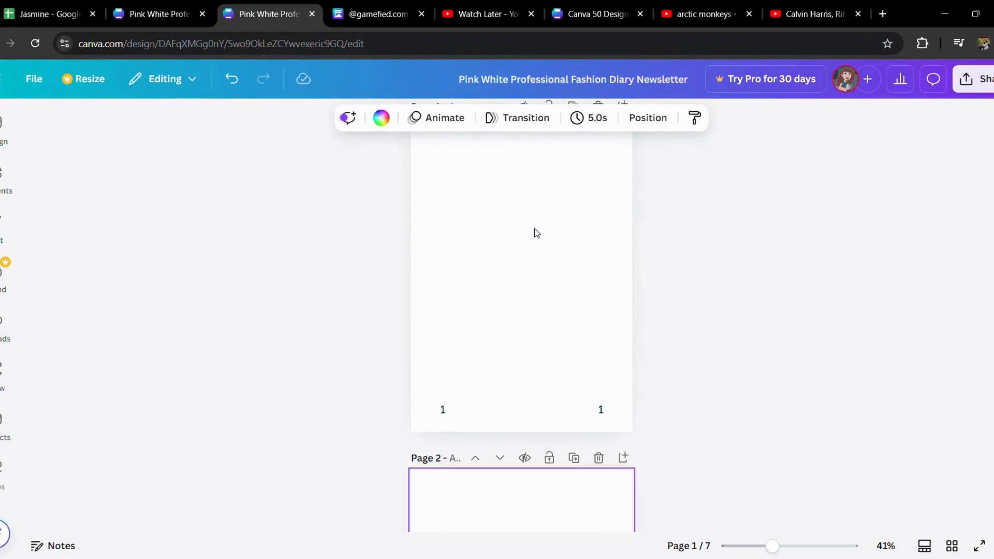
pyautogui.scroll(-4, 537, 233)
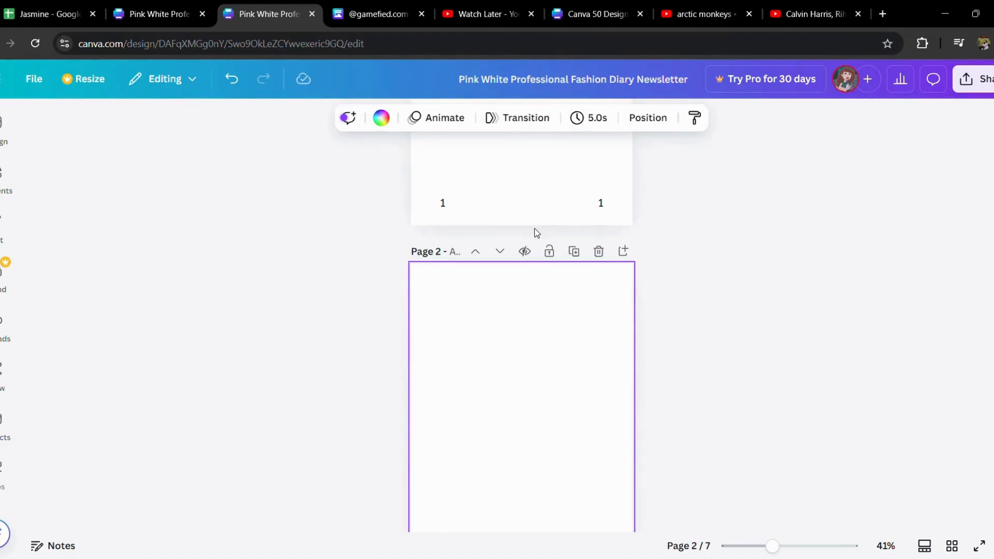
pyautogui.scroll(3, 536, 233)
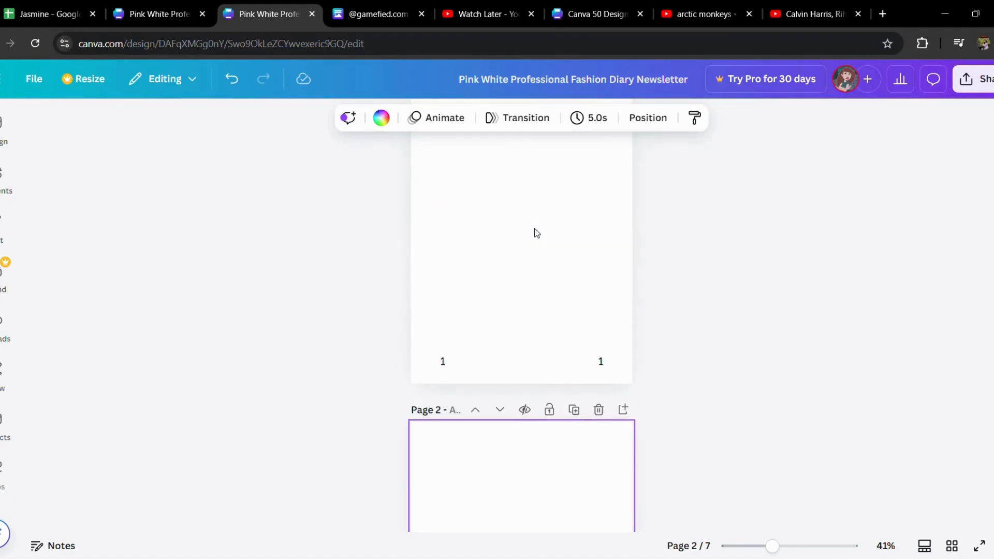
# Step: Delete the number in page 1's bottom-left corner and the number in page 2's bottom-right corner
pyautogui.click(441, 361)
pyautogui.press('Delete')
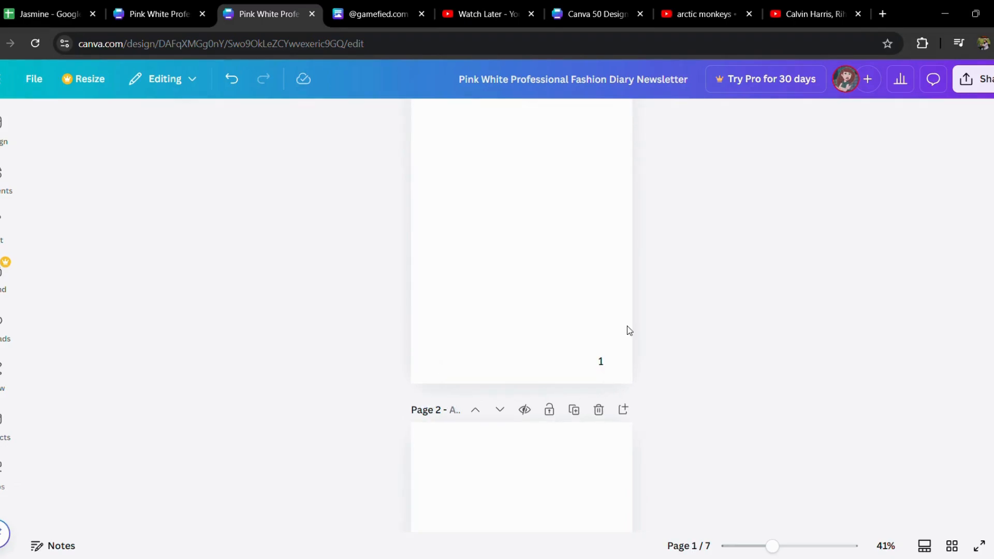
pyautogui.scroll(-4, 628, 328)
pyautogui.scroll(-3, 628, 330)
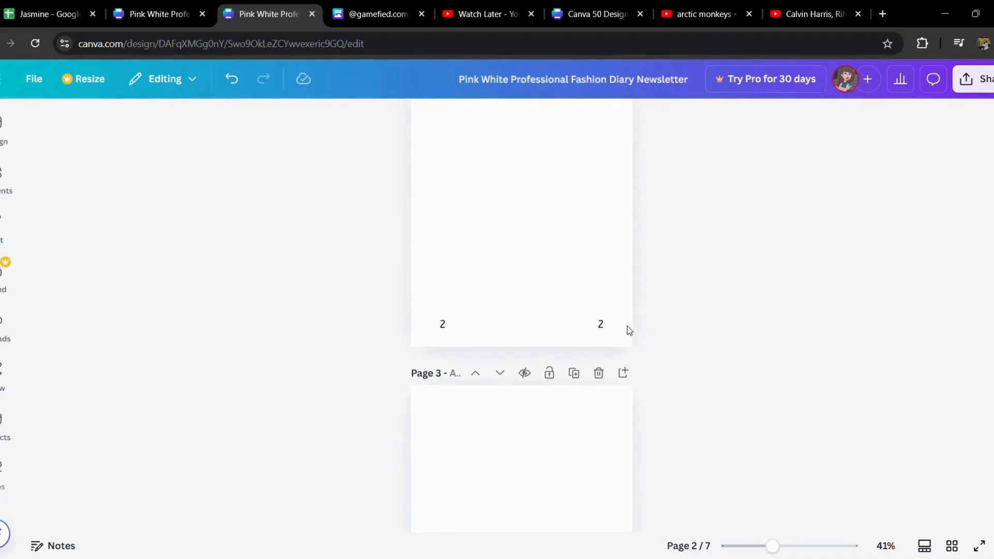
pyautogui.click(600, 324)
pyautogui.press('Delete')
# Step: Delete the bottom-left number on page 3 and change its bottom-right number to 3
pyautogui.scroll(-5, 591, 463)
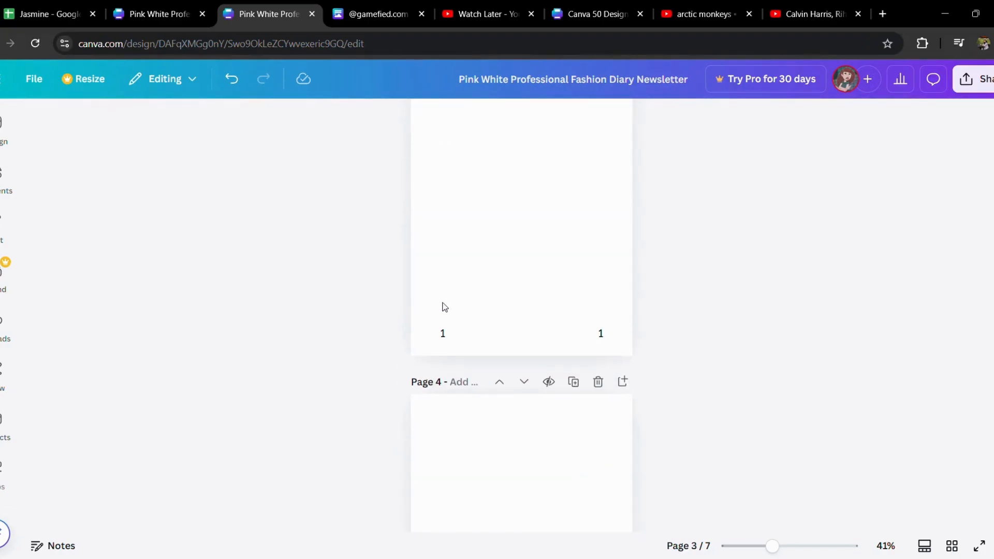
pyautogui.moveTo(445, 339); pyautogui.dragTo(438, 339)
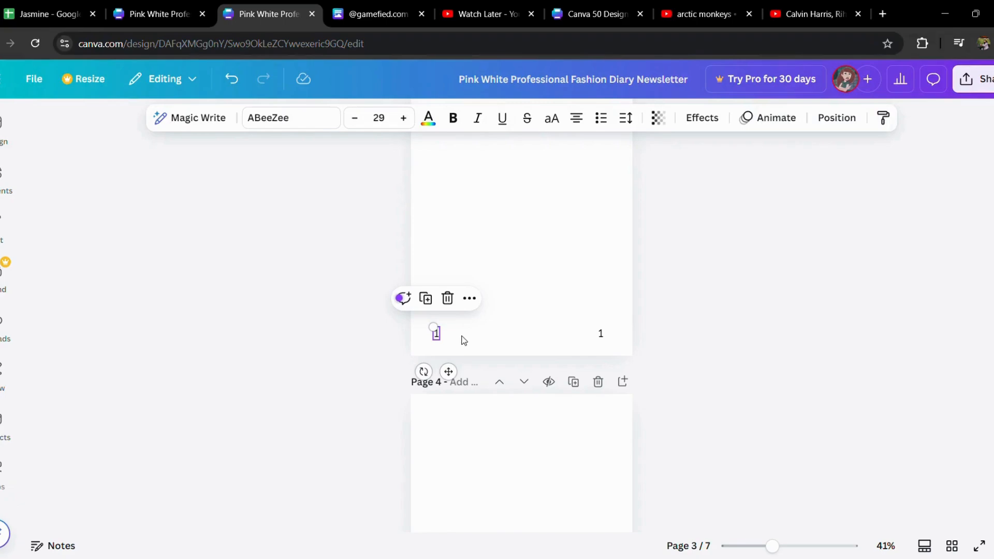
pyautogui.click(464, 340)
pyautogui.click(435, 333)
pyautogui.press('Delete')
pyautogui.click(602, 332)
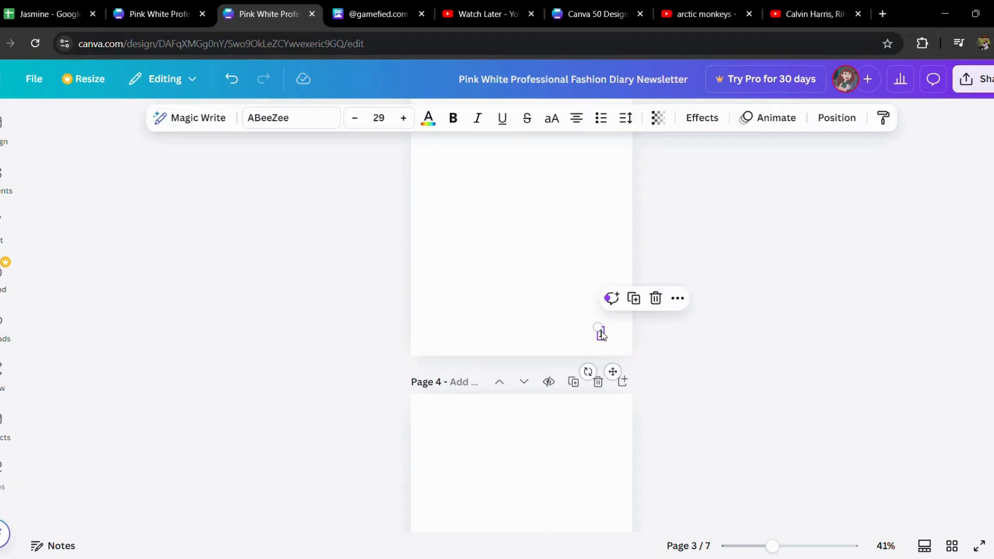
pyautogui.doubleClick(603, 334)
pyautogui.write('3')
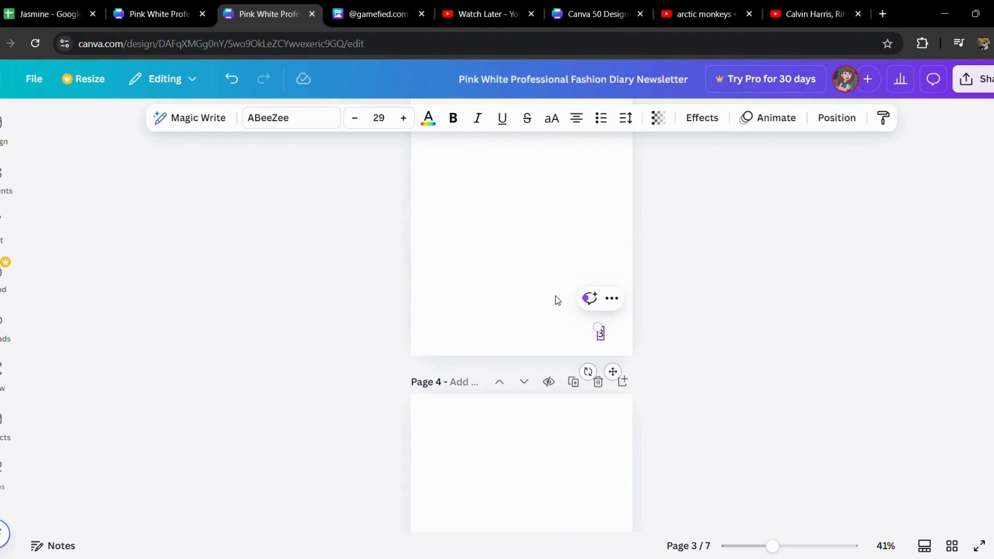
pyautogui.scroll(10, 557, 301)
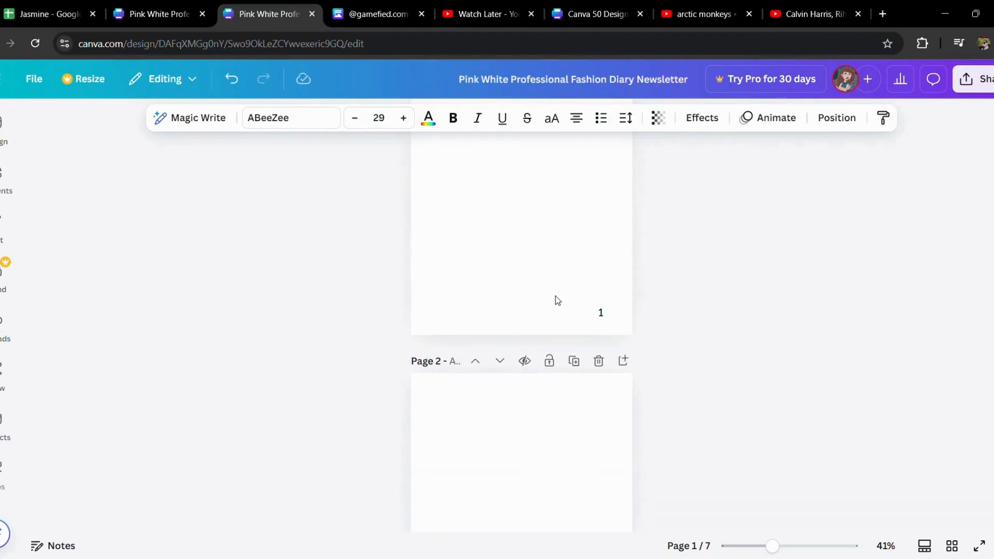
pyautogui.scroll(3, 557, 301)
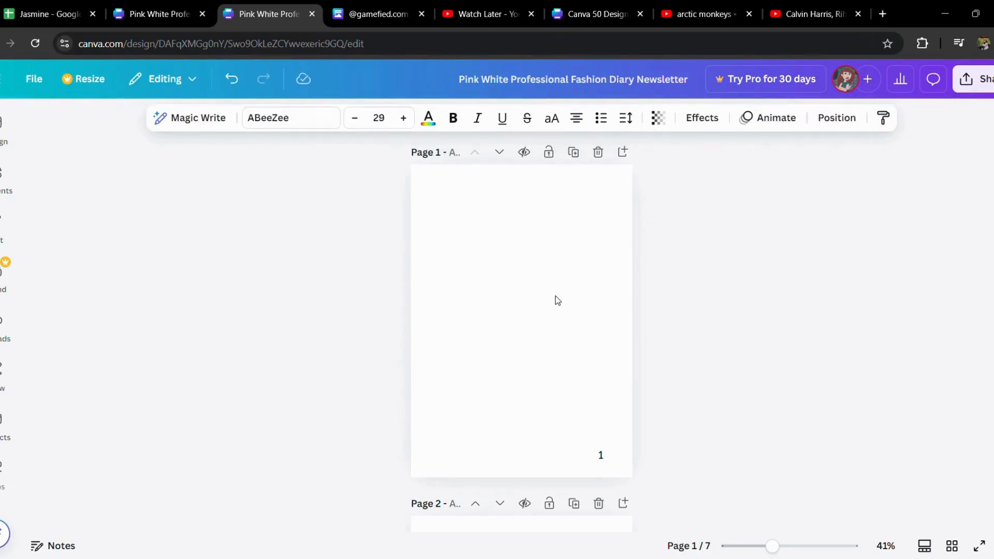
pyautogui.scroll(-15, 557, 300)
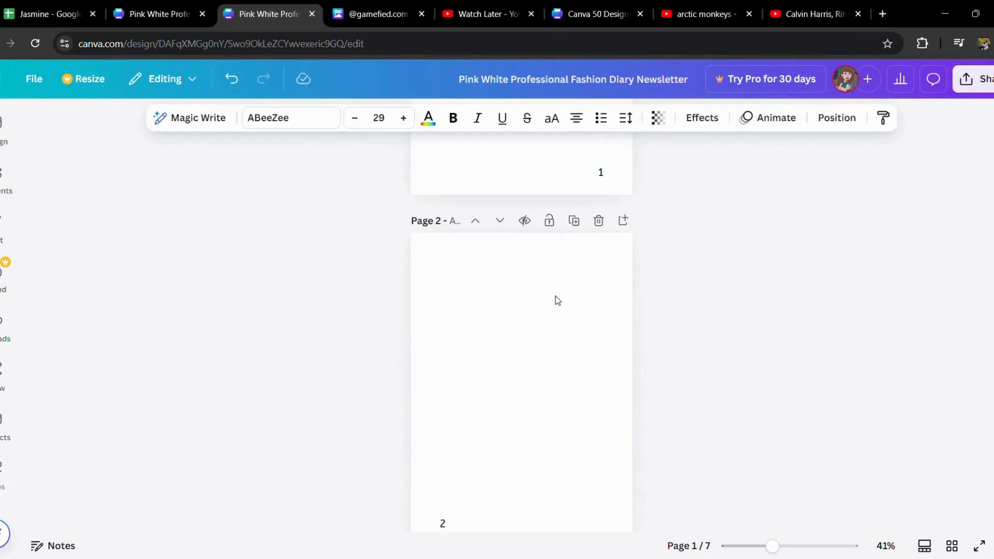
pyautogui.scroll(10, 556, 301)
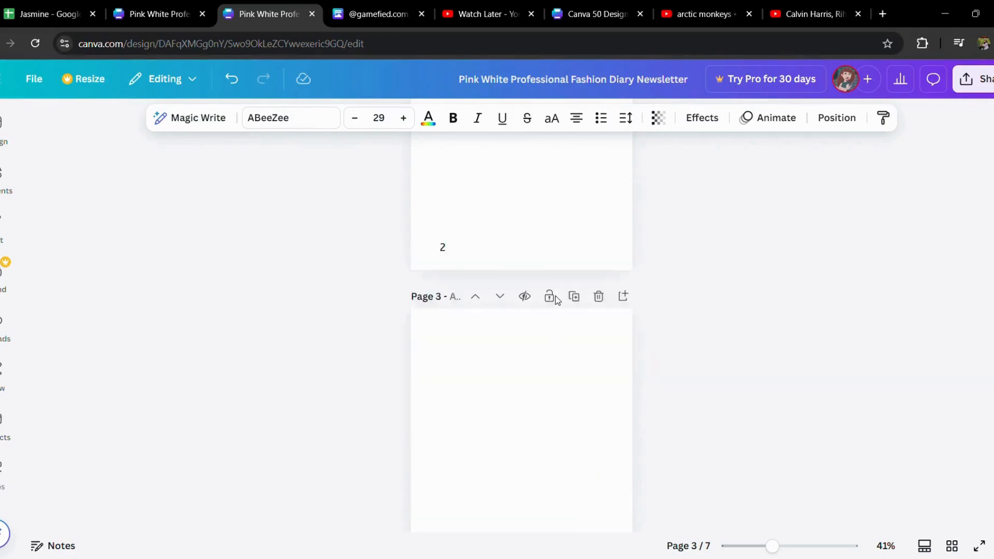